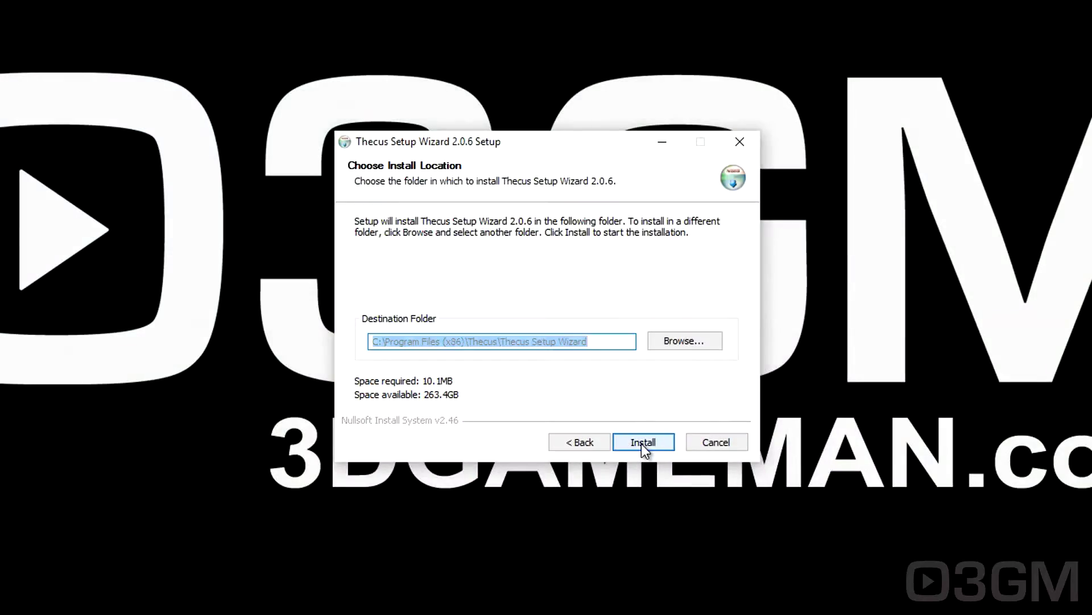
Install and launch the Thecus Setup Wizard, allowing it through the firewall on private networks.
left_click(644, 443)
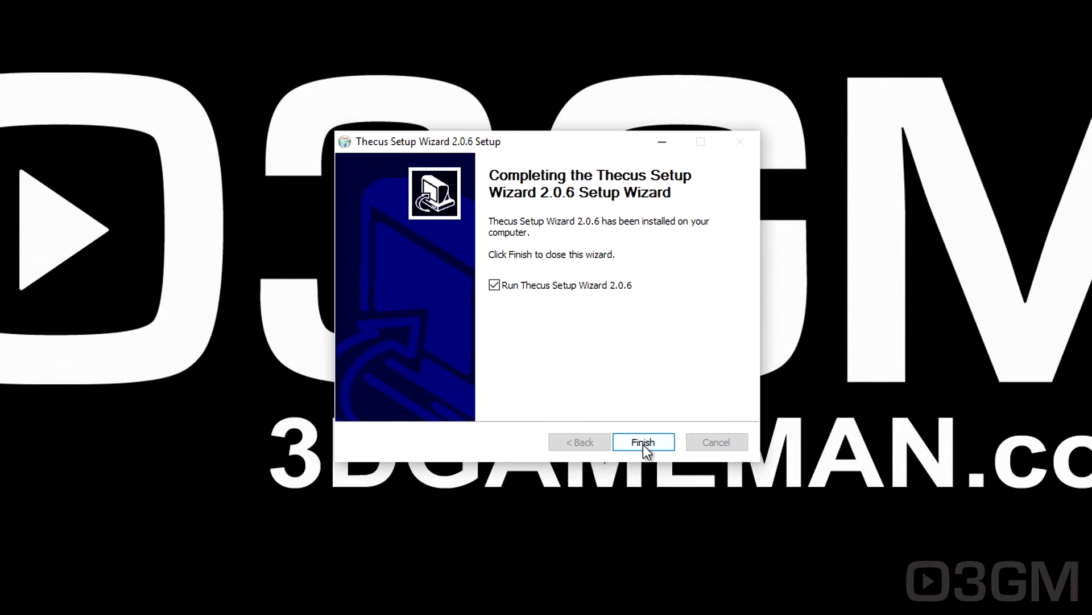
left_click(643, 445)
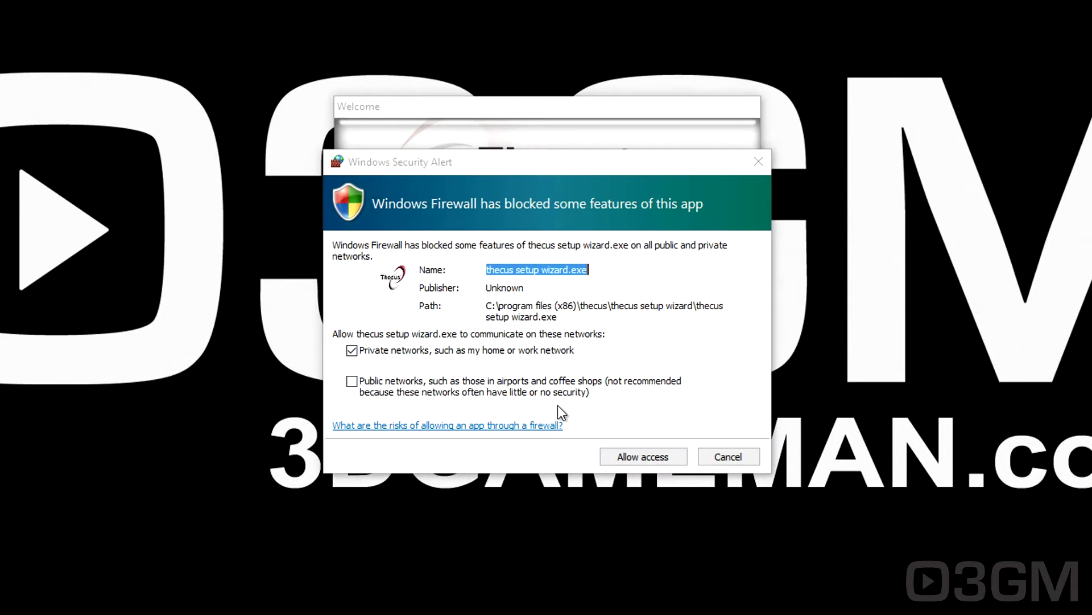
left_click(637, 456)
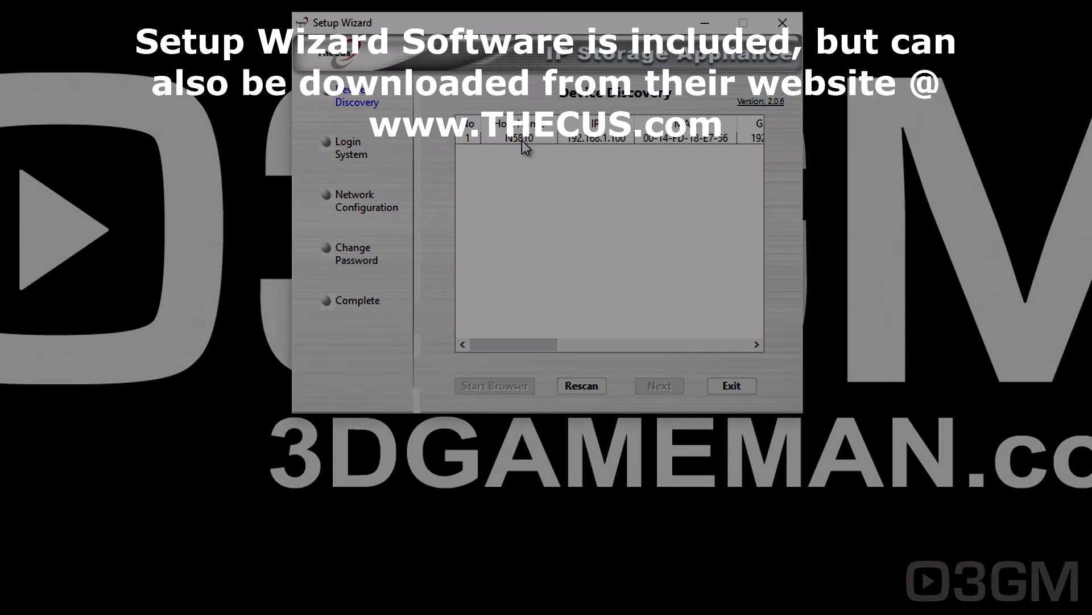
Select the discovered N5810 and log in with the admin account.
left_click(521, 141)
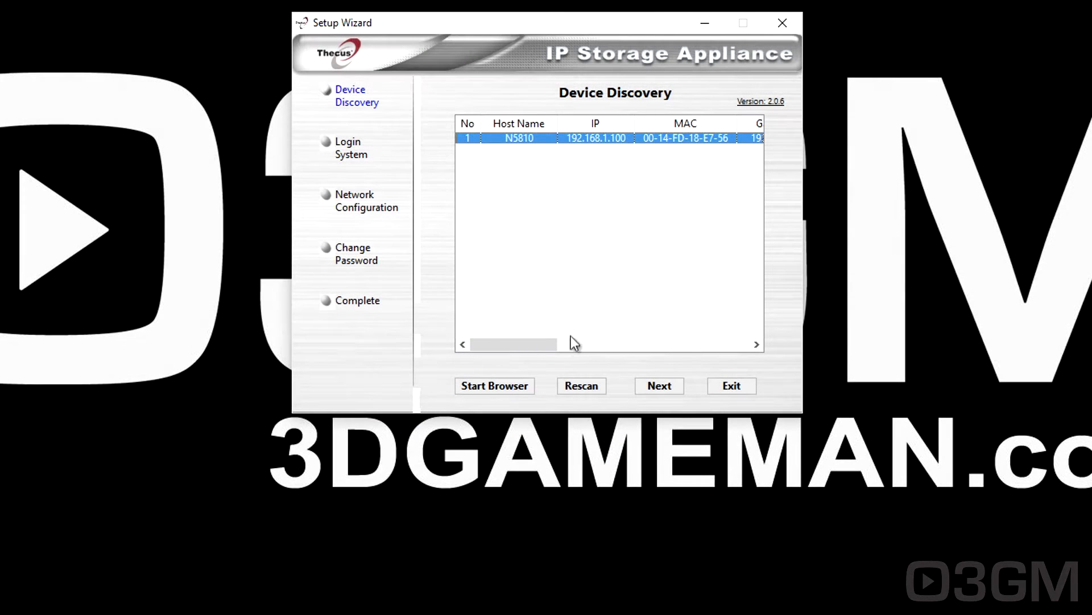
left_click(653, 387)
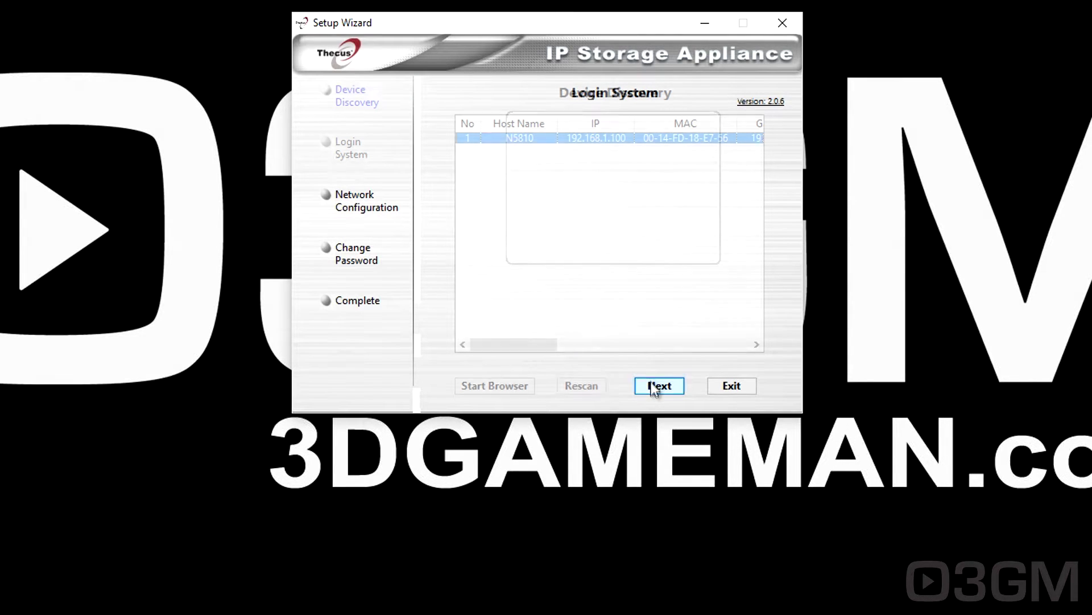
type("admin")
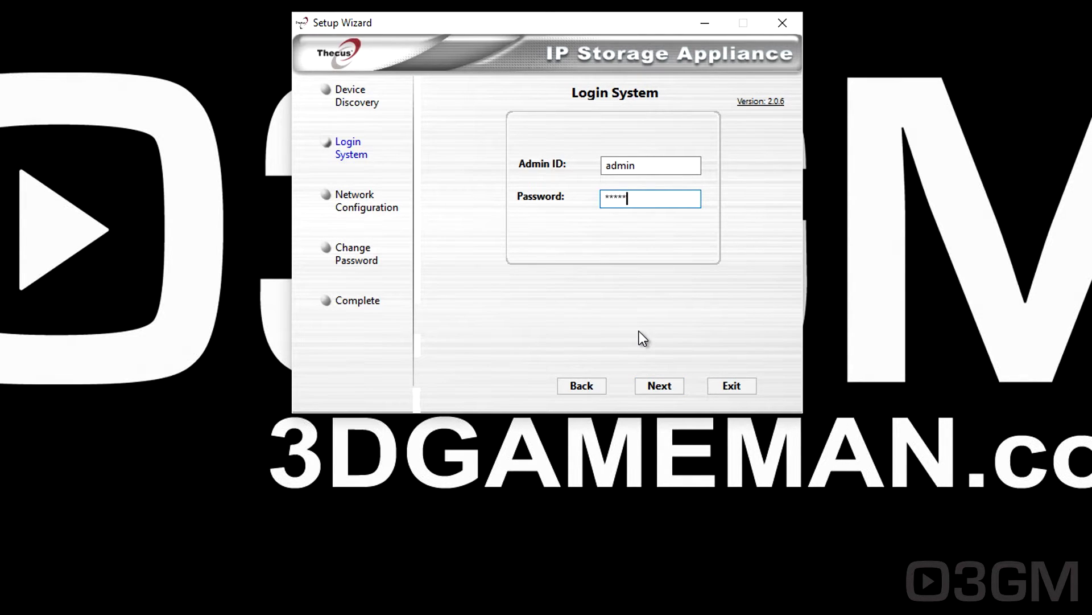
left_click(658, 386)
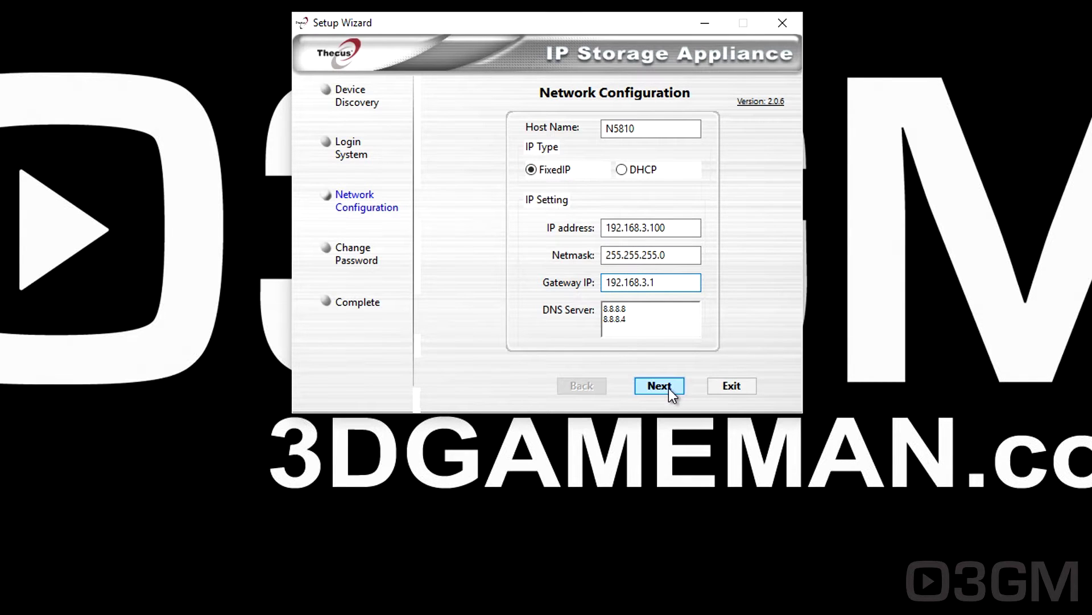
Keep the fixed IP 192.168.3.100, set a new admin password, and launch the NAS web interface.
left_click(668, 388)
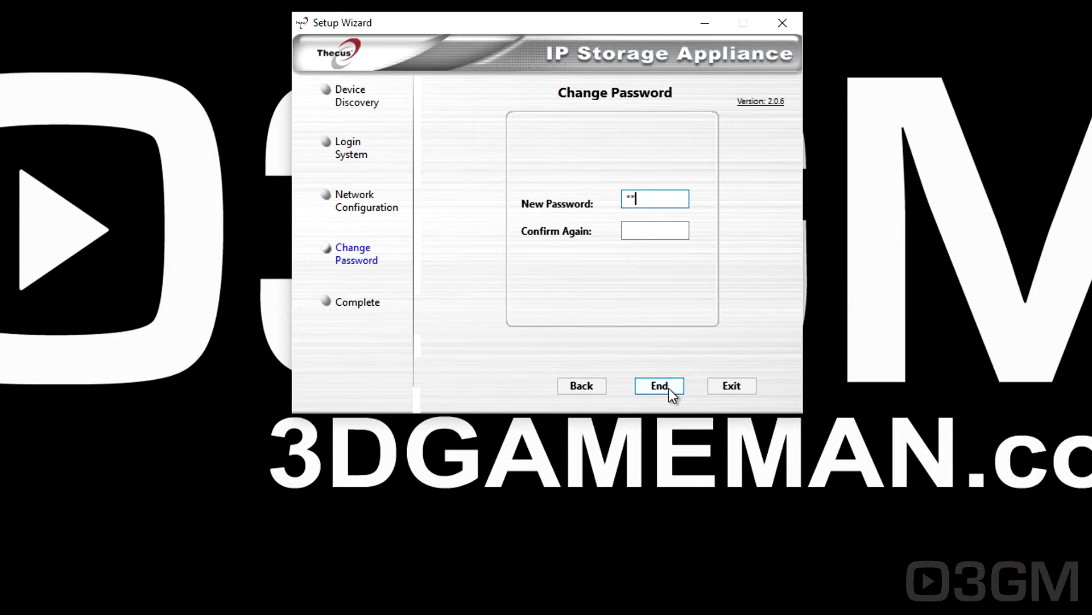
key("Tab")
type("****")
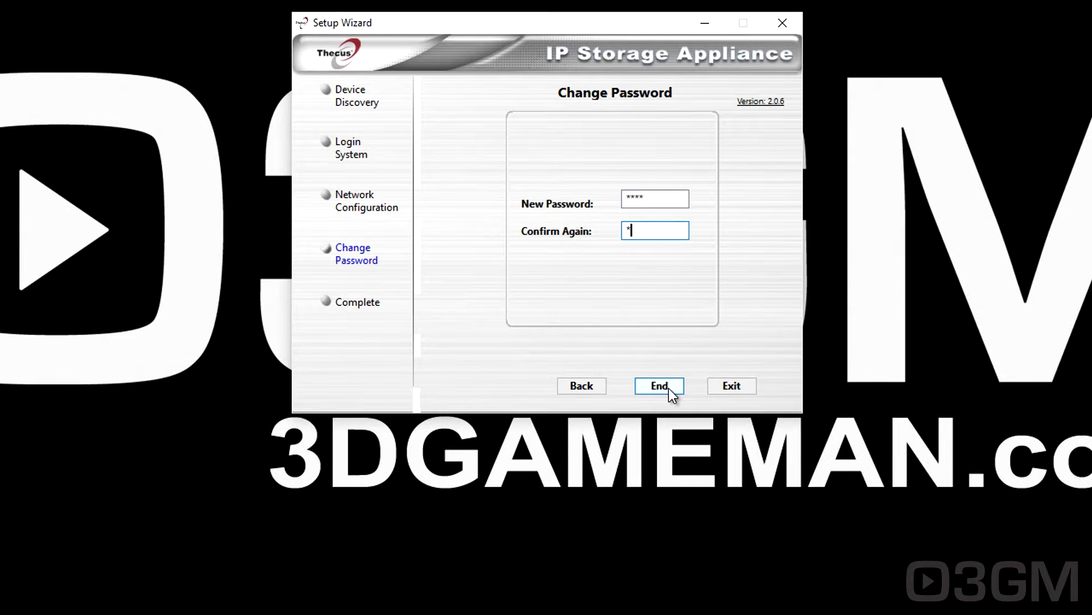
left_click(668, 388)
left_click(636, 211)
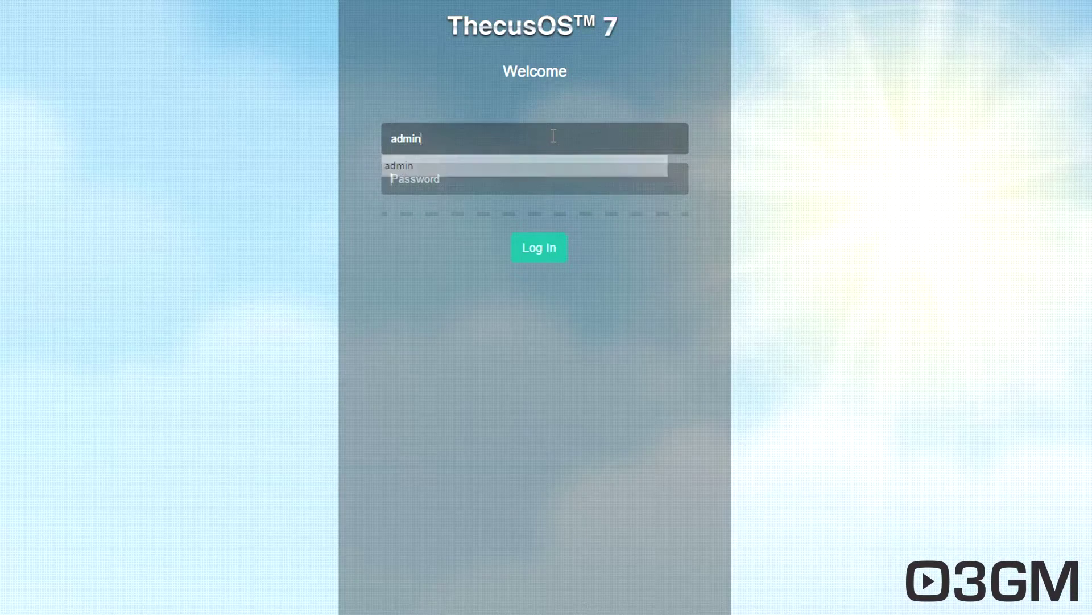
Log in to ThecusOS 7 with the admin password.
key("Tab")
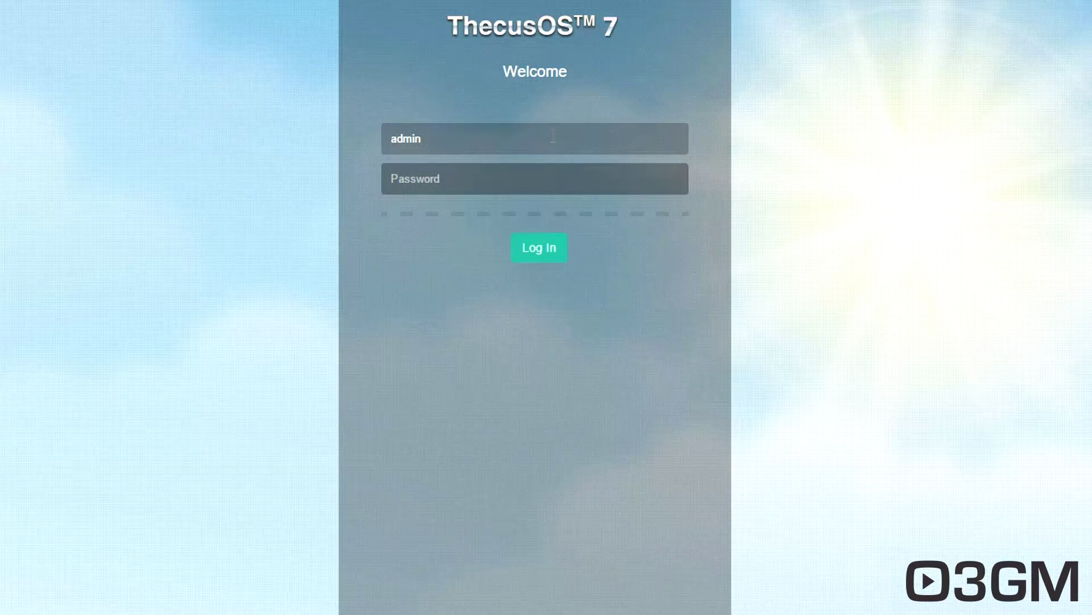
type("***")
type("*")
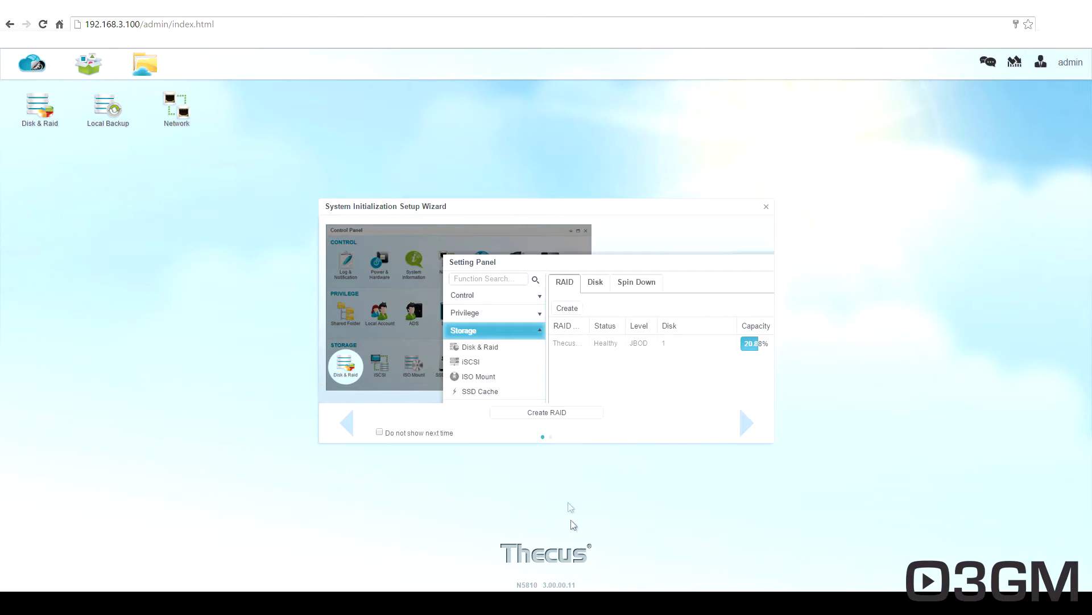
Start a new RAID with disks 1 and 2 selected.
left_click(578, 419)
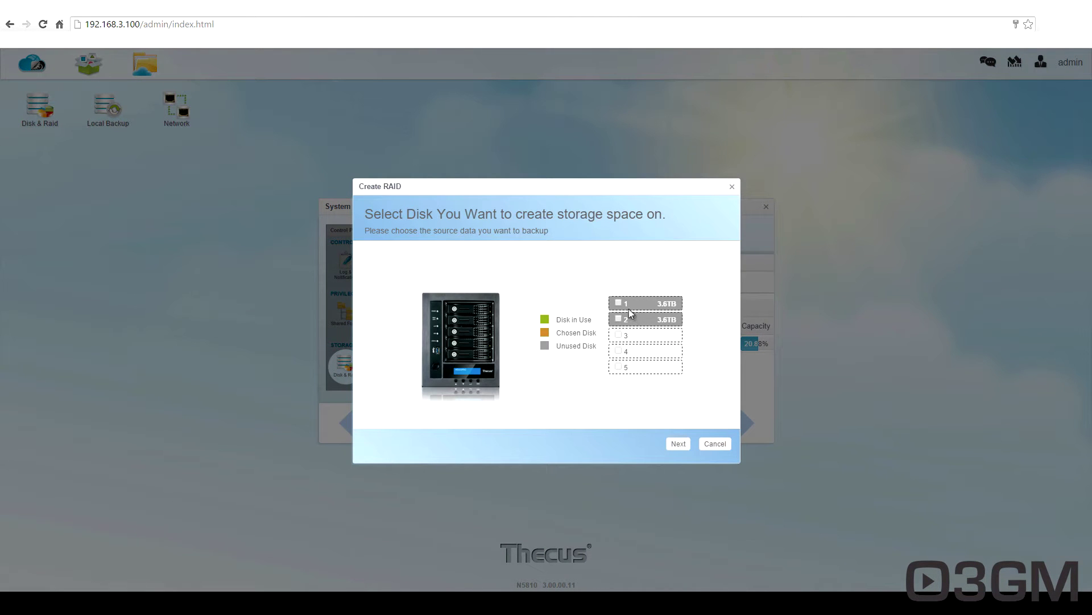
left_click(619, 304)
left_click(619, 320)
left_click(678, 445)
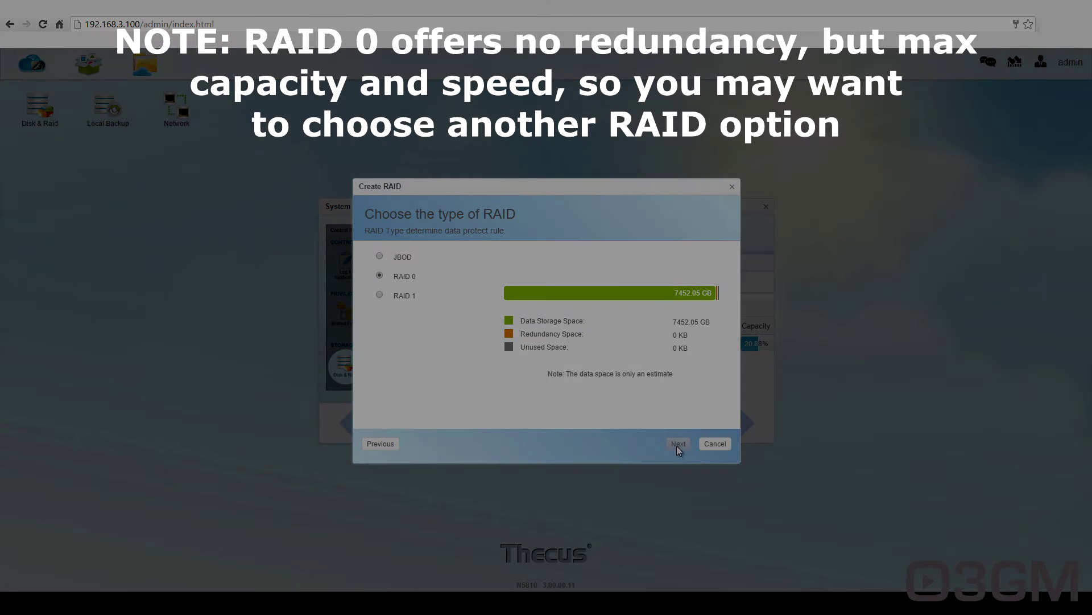
Create RAID 0 volume N5810RAID0 with stripe size 64, EXT4 and Auto byte per inode.
left_click(679, 444)
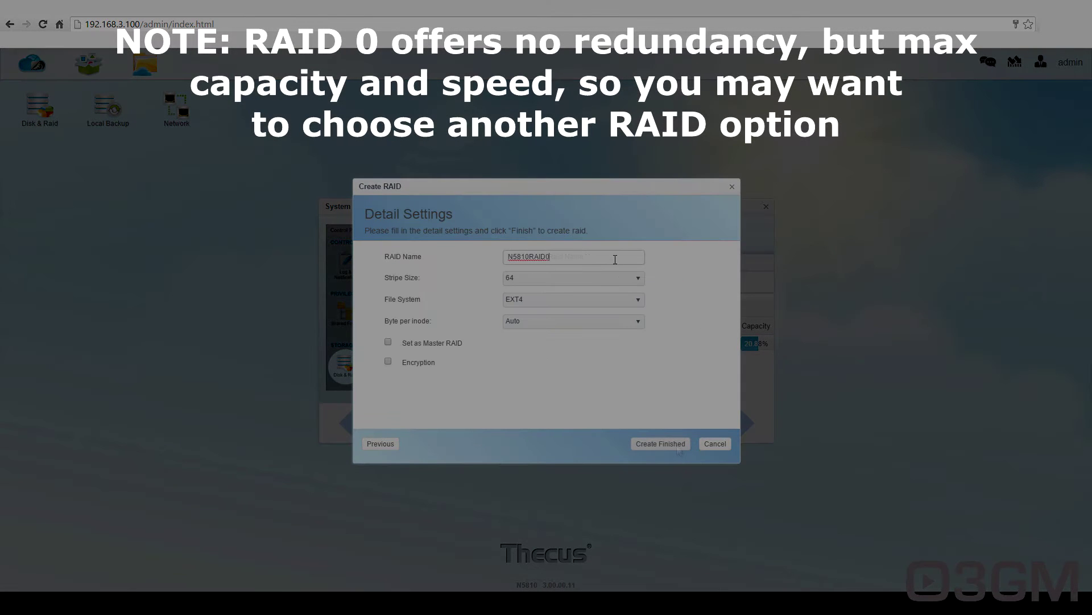
left_click(631, 279)
left_click(633, 285)
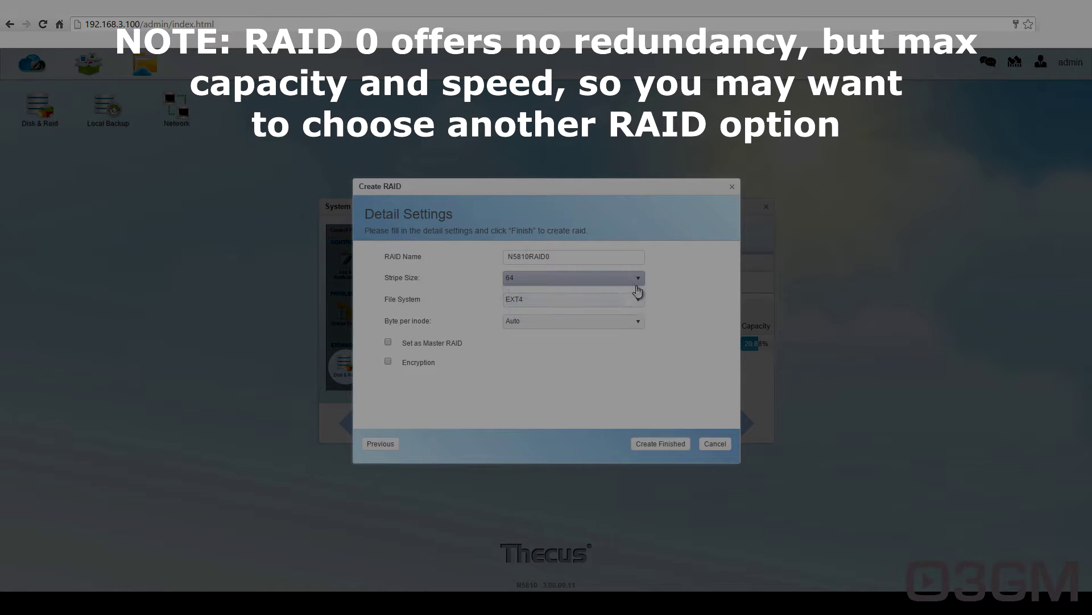
left_click(640, 303)
left_click(641, 313)
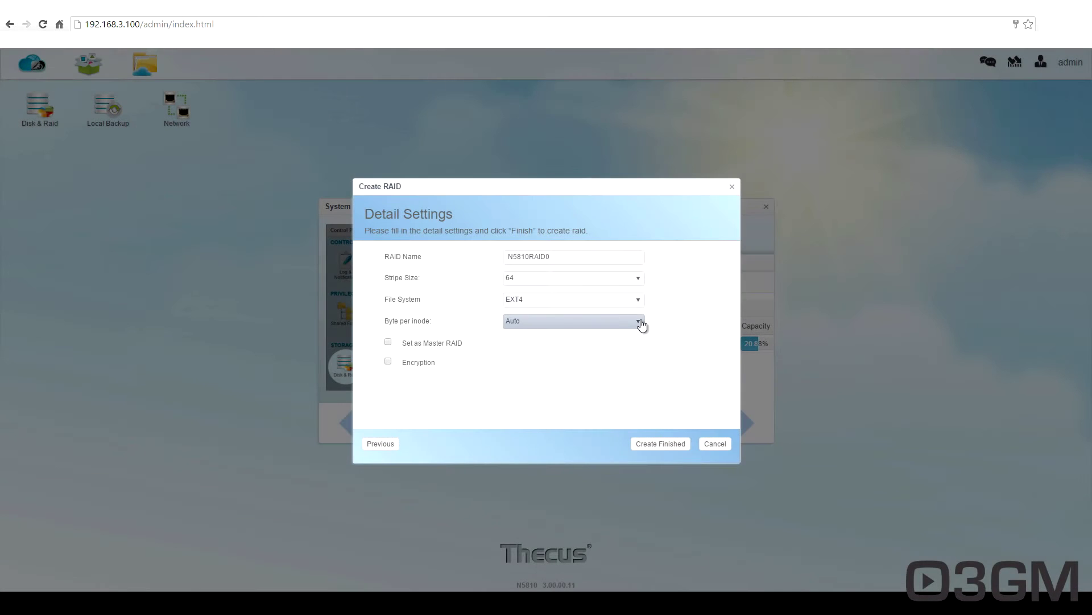
left_click(642, 323)
left_click(642, 324)
left_click(658, 443)
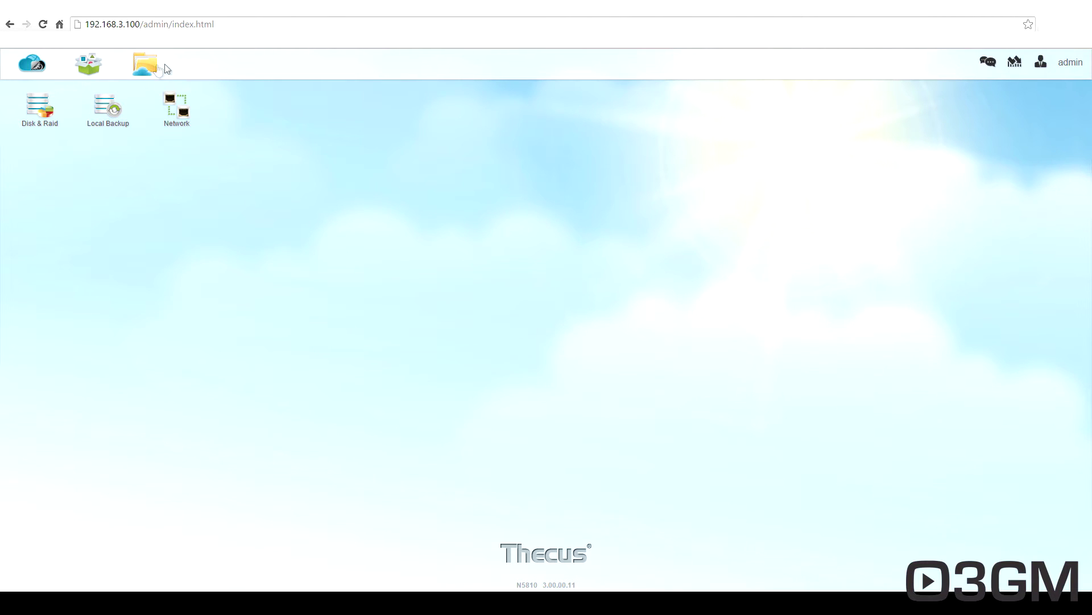
left_click(33, 70)
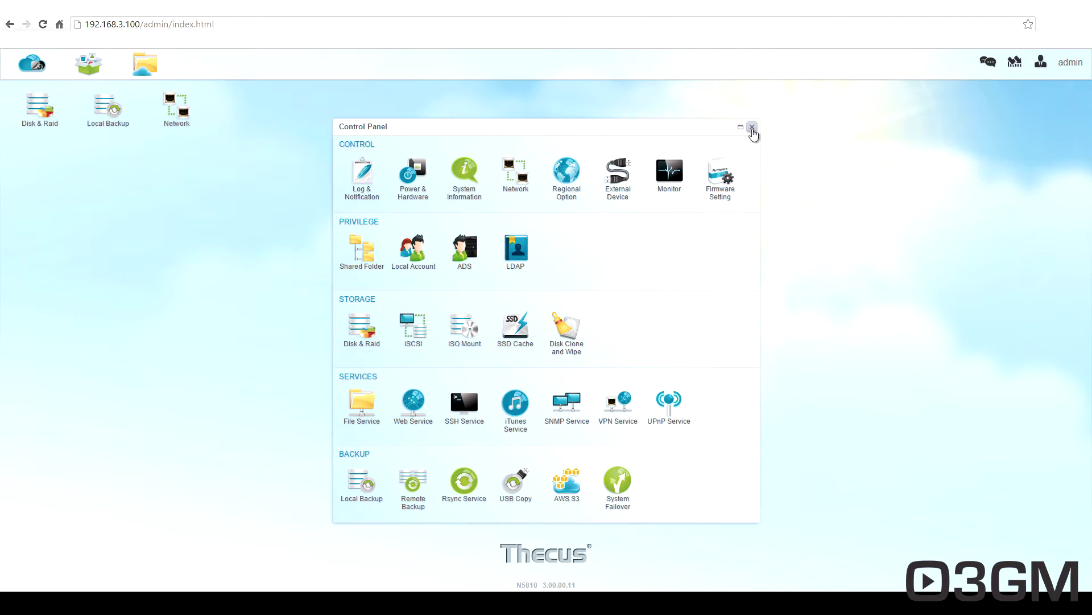
left_click(752, 127)
left_click(86, 71)
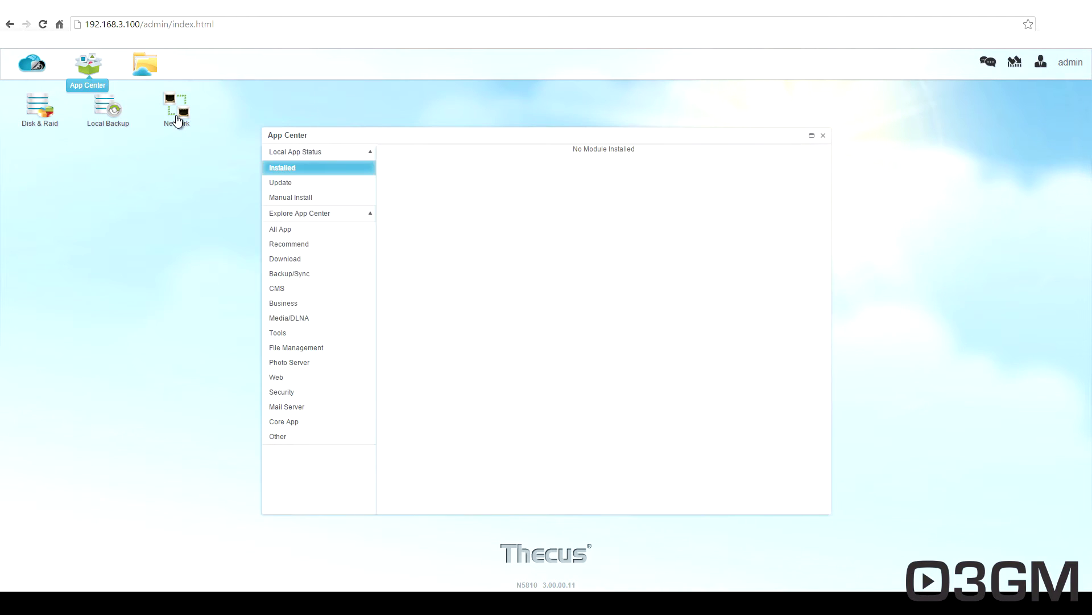
left_click(340, 229)
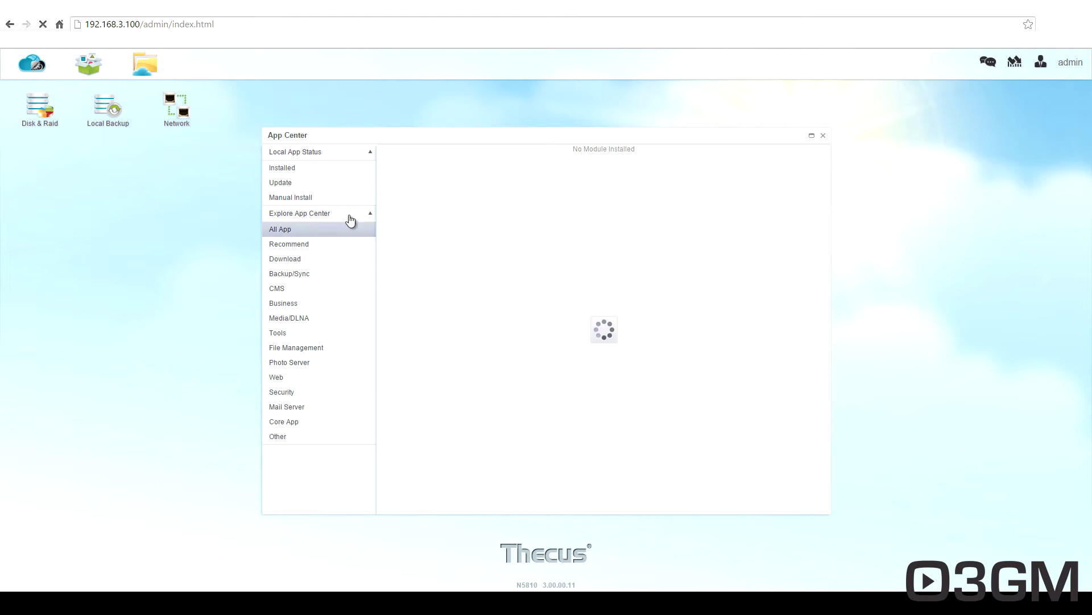
left_click(823, 136)
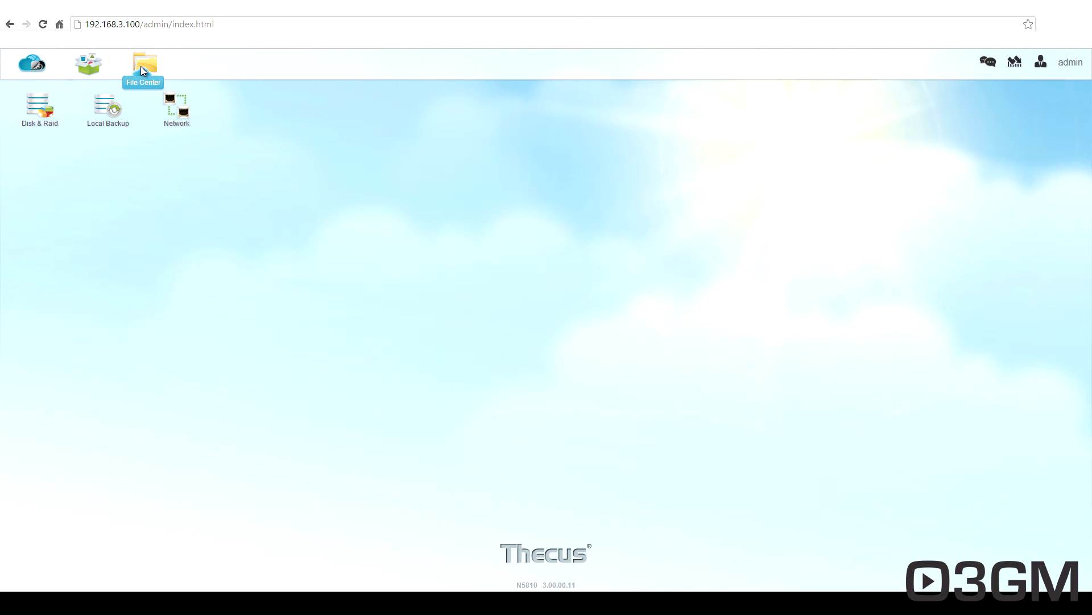
left_click(143, 70)
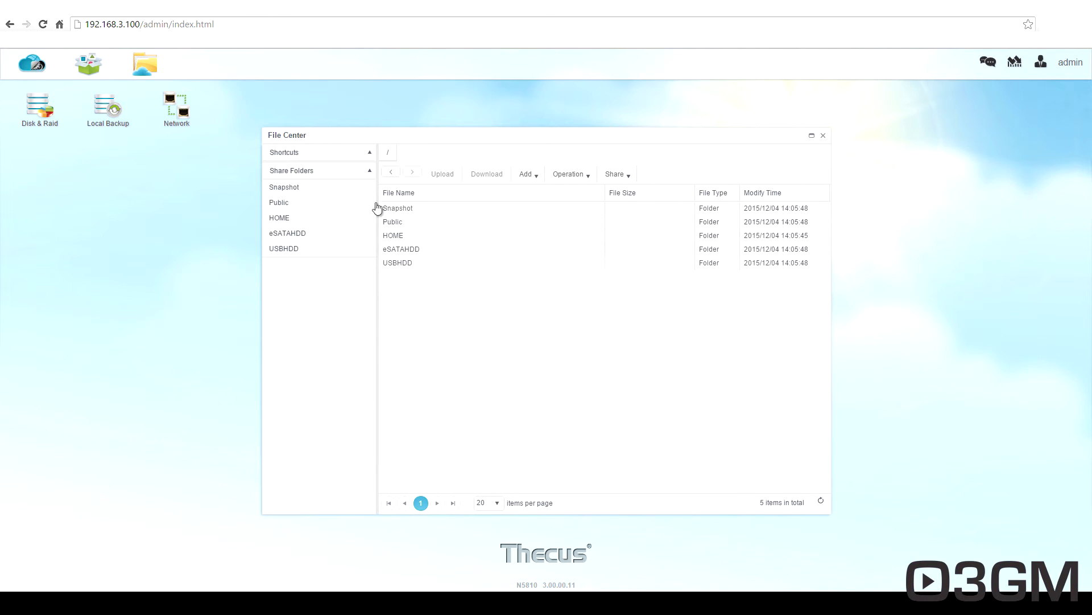
left_click(823, 135)
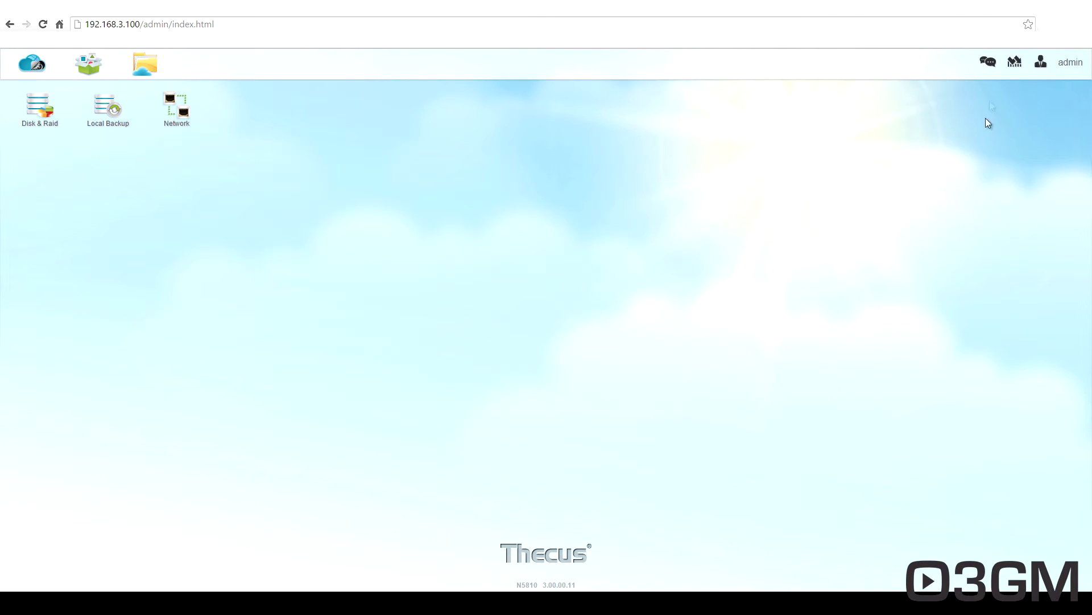
left_click(991, 64)
Dismiss the resource monitor, keep the interface in English, and bring up the Control Panel.
left_click(1016, 64)
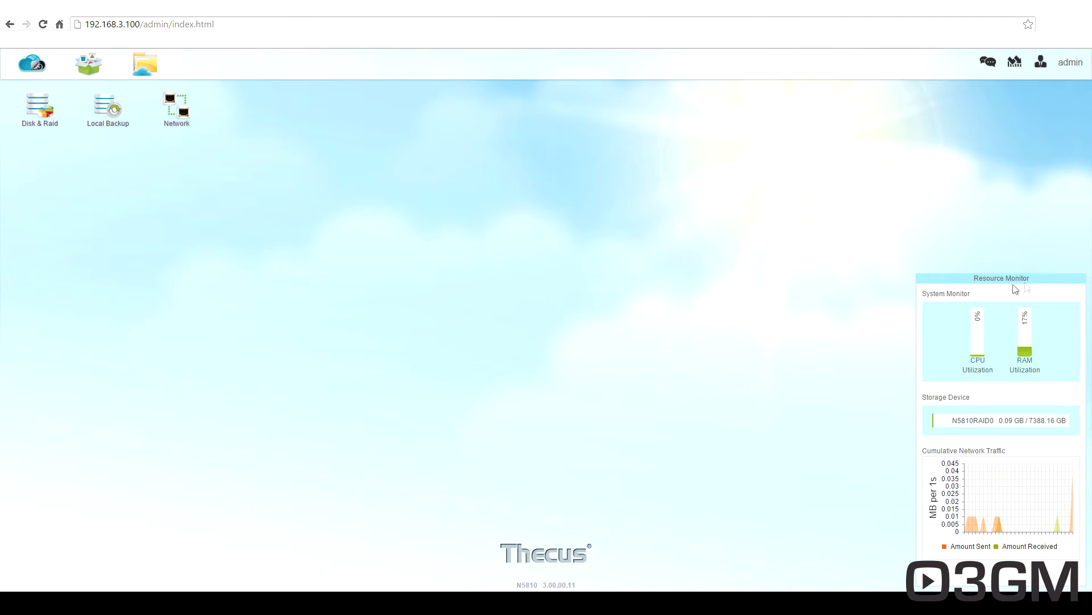
left_click(1041, 62)
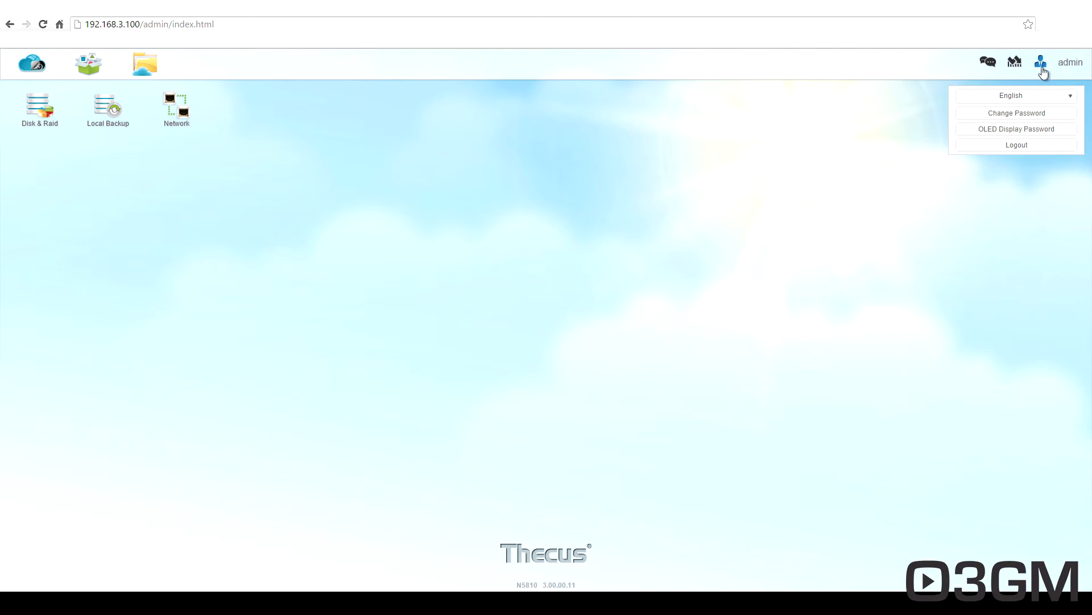
left_click(1057, 101)
left_click(1056, 109)
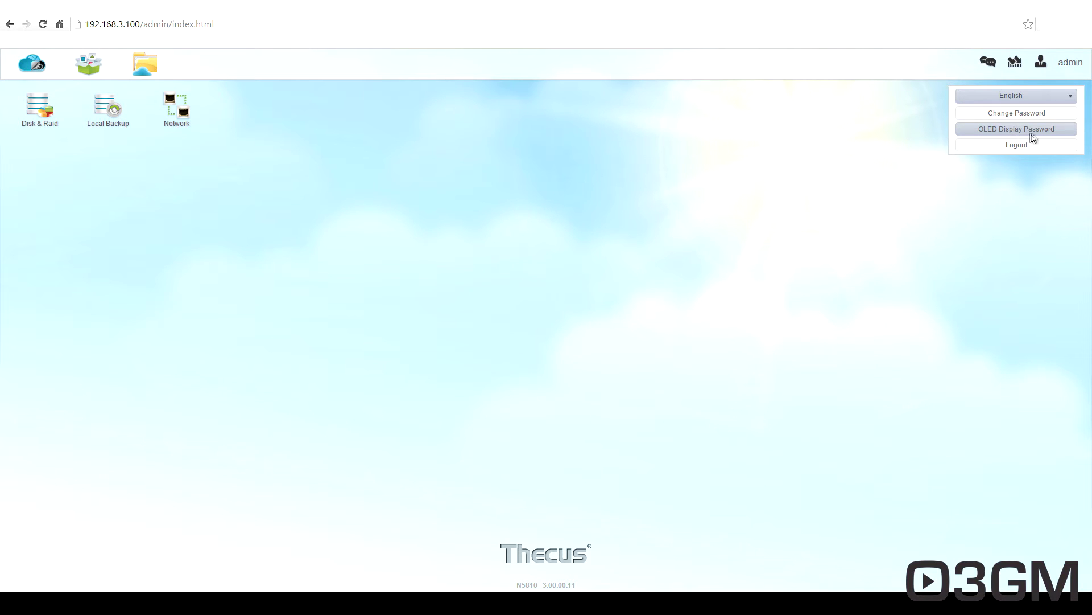
left_click(988, 158)
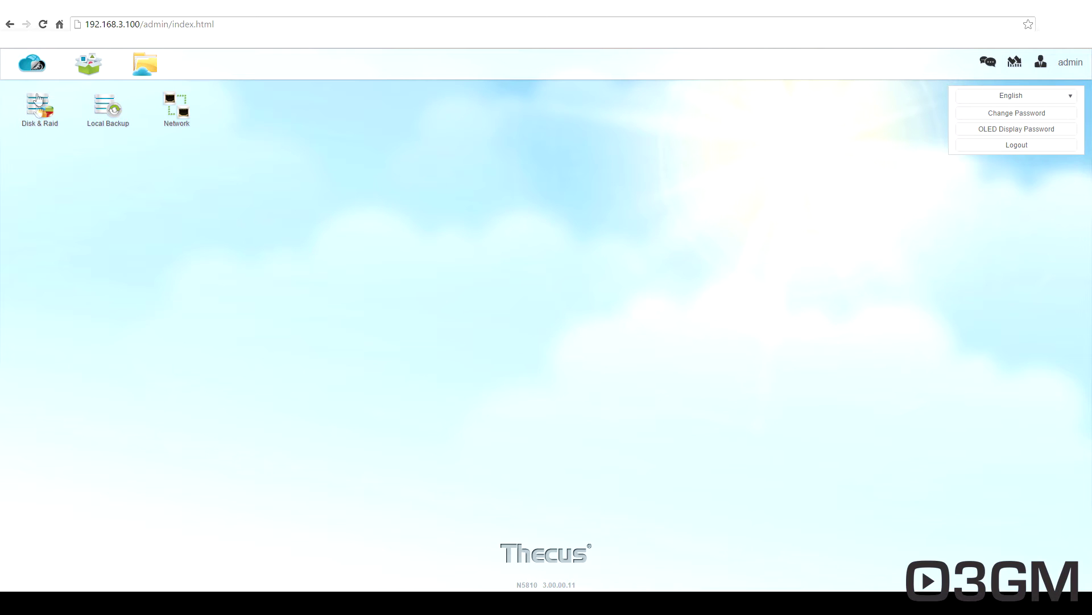
left_click(32, 63)
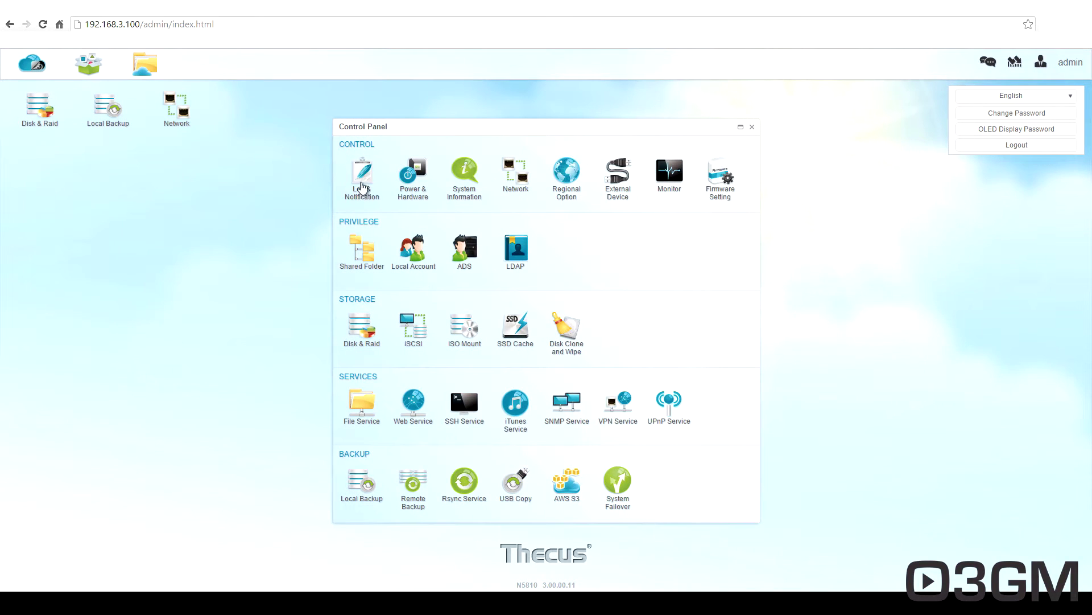
Browse the Log & Notification tabs: System Log, Access Log, Log Setting and Notification.
left_click(362, 187)
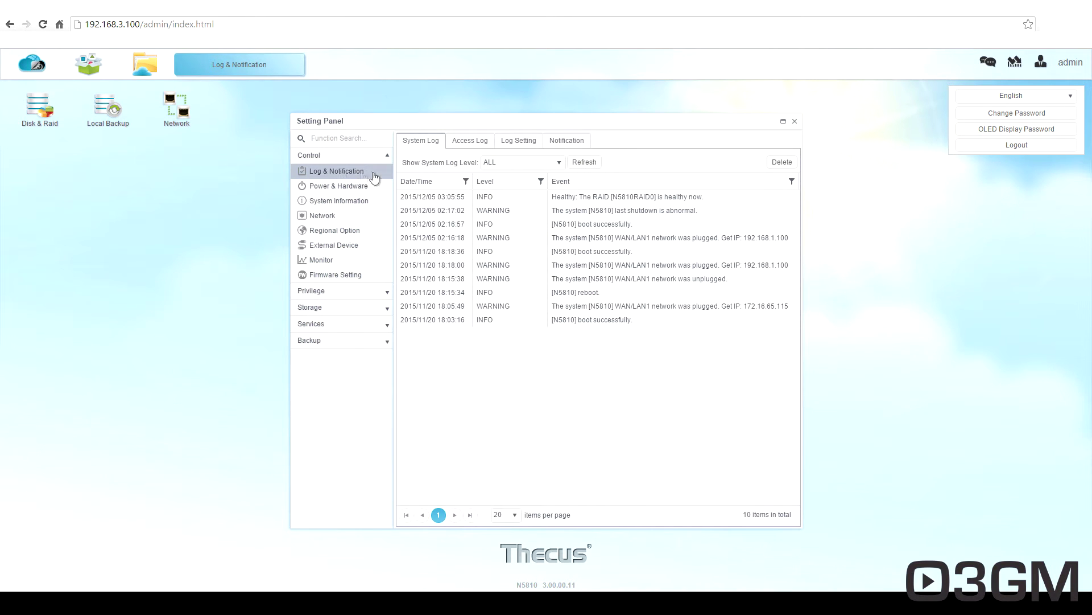
left_click(465, 143)
left_click(523, 142)
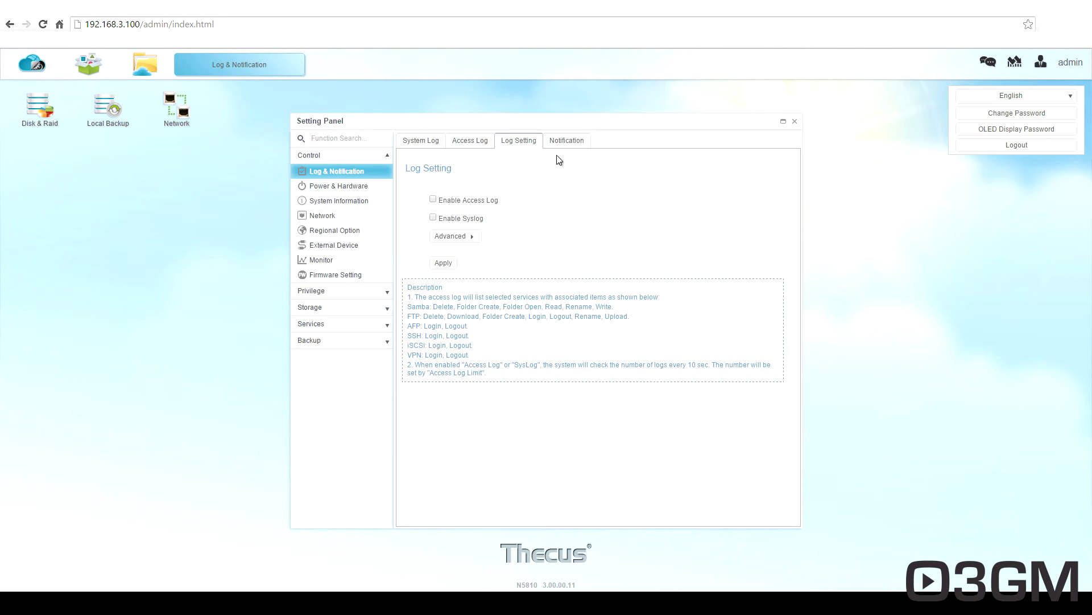
left_click(565, 142)
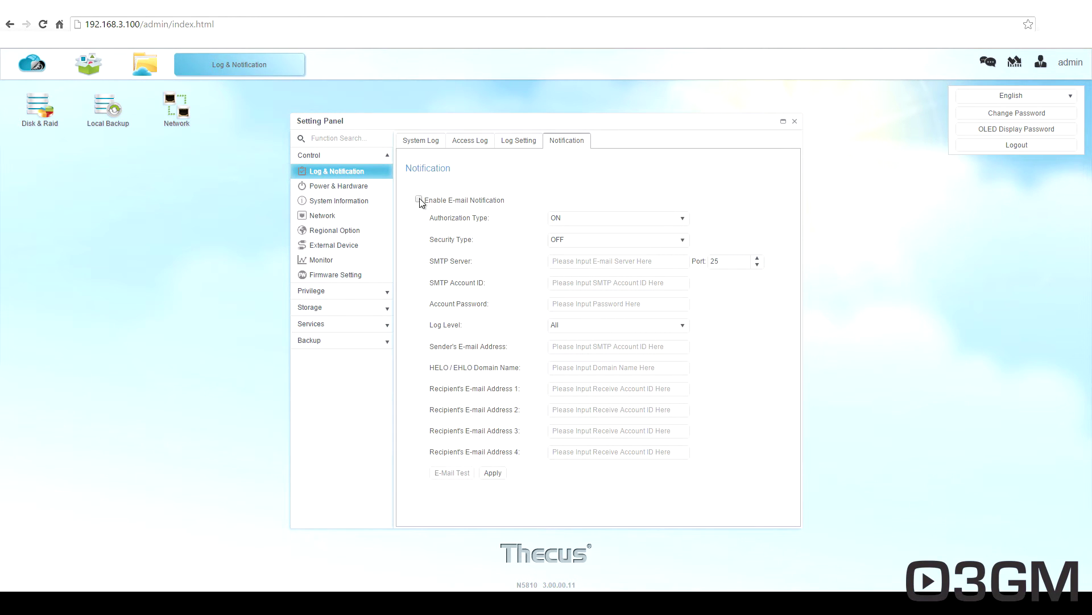
left_click(419, 147)
left_click(360, 194)
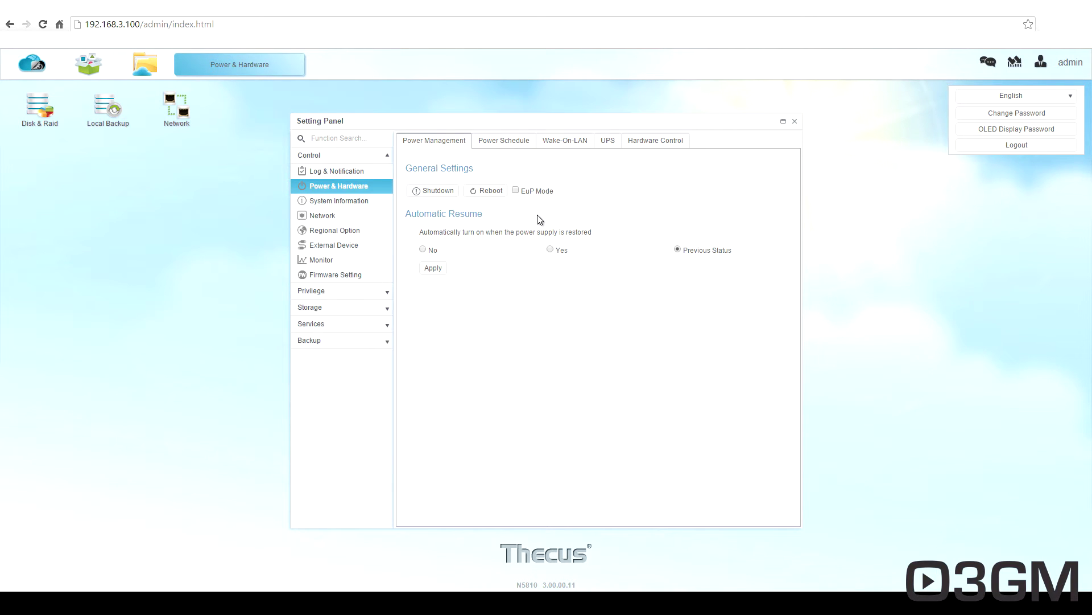
Review the Power & Hardware tabs: power schedule, Wake-On-LAN, UPS, and buzzer/fan controls.
left_click(502, 142)
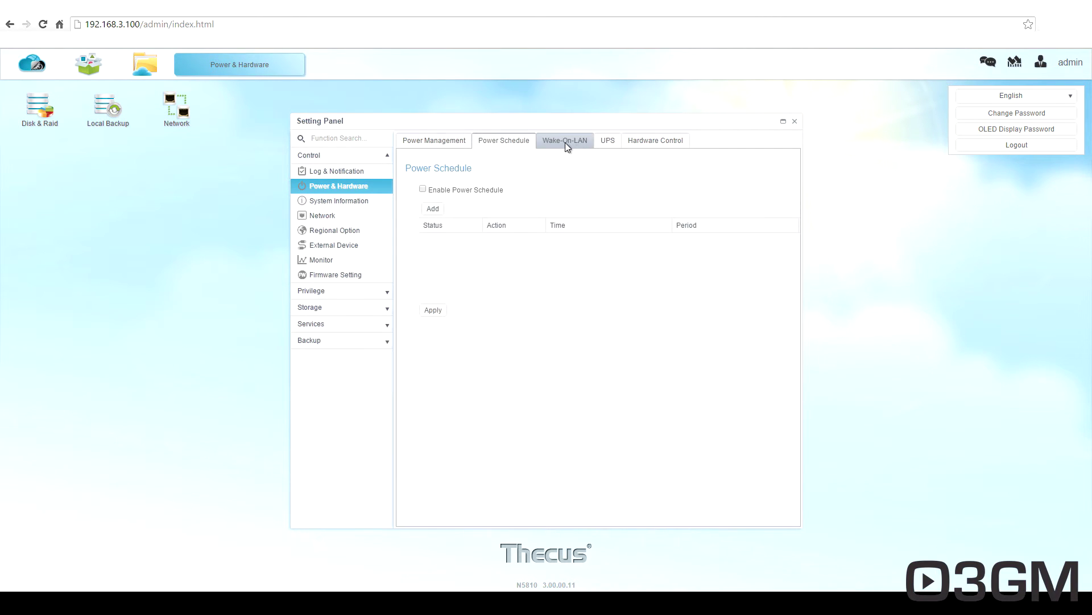
left_click(565, 142)
left_click(610, 142)
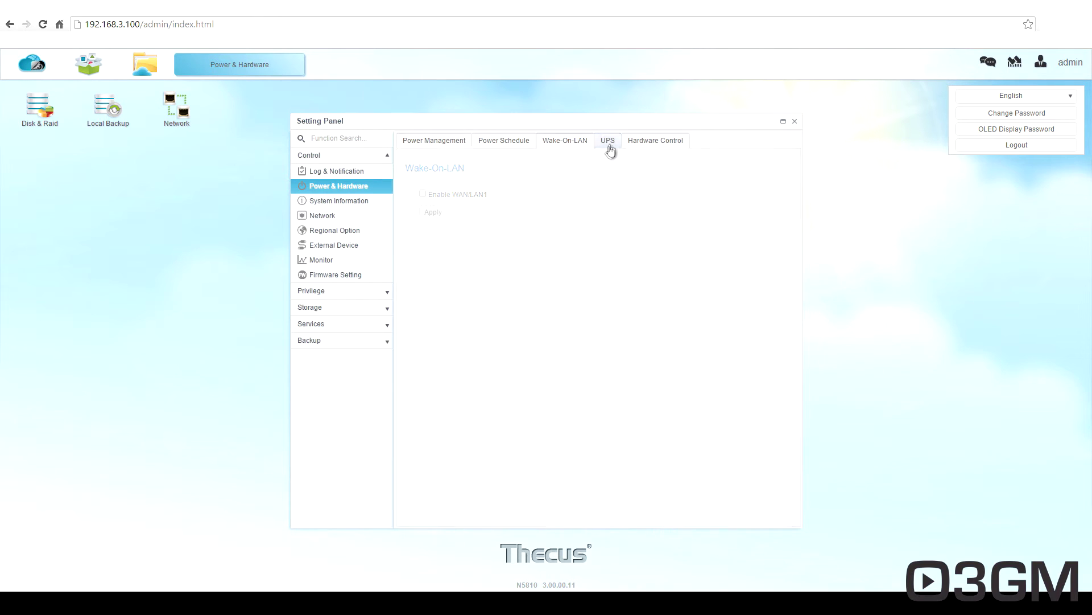
left_click(645, 142)
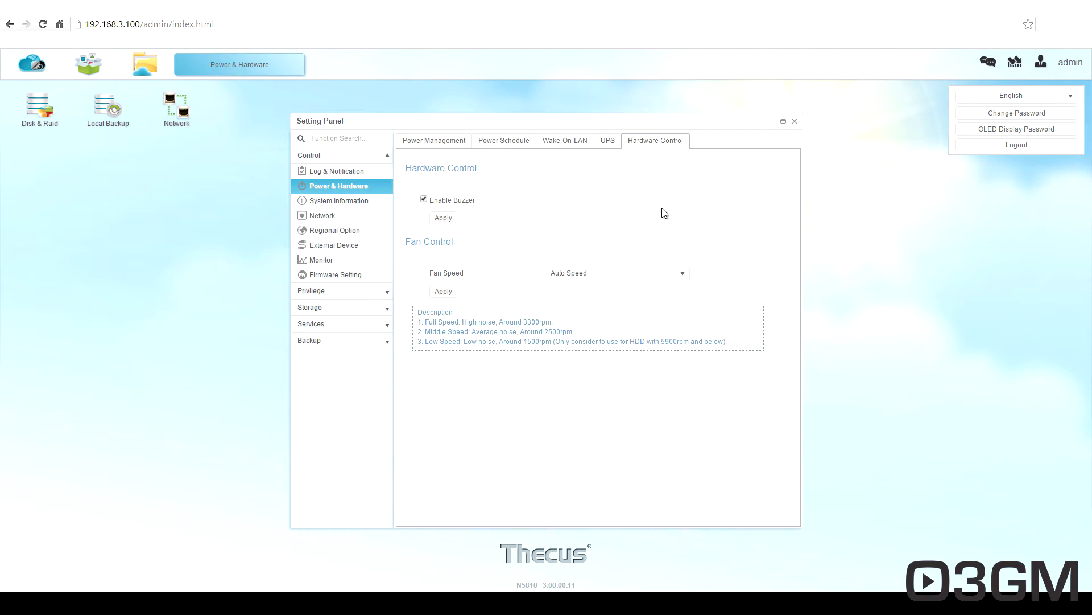
left_click(431, 142)
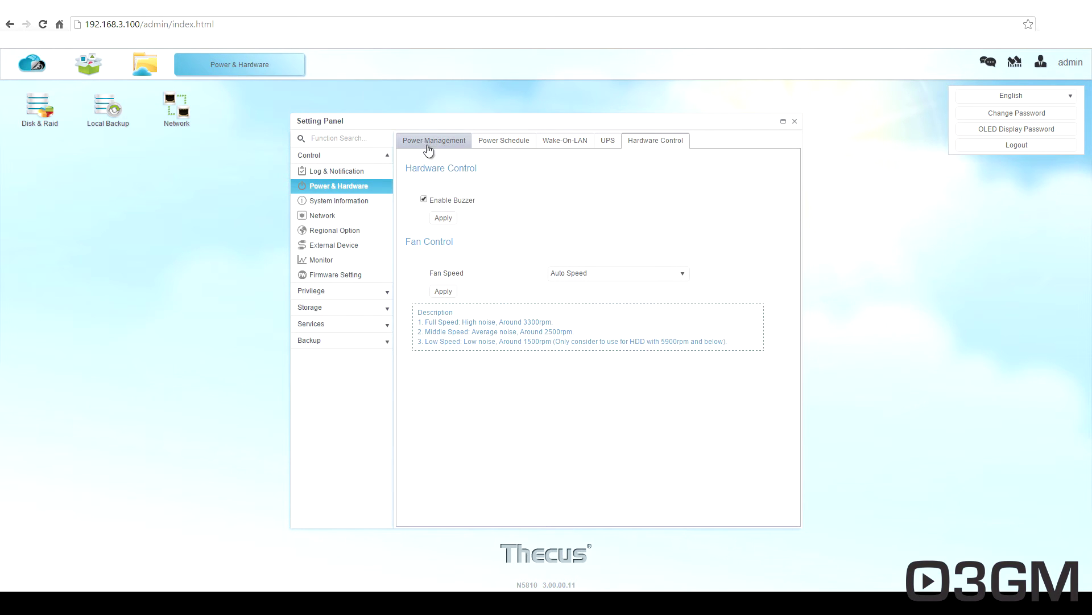
Open System Information and view its Network, Service Status and Hardware Information tabs.
left_click(341, 202)
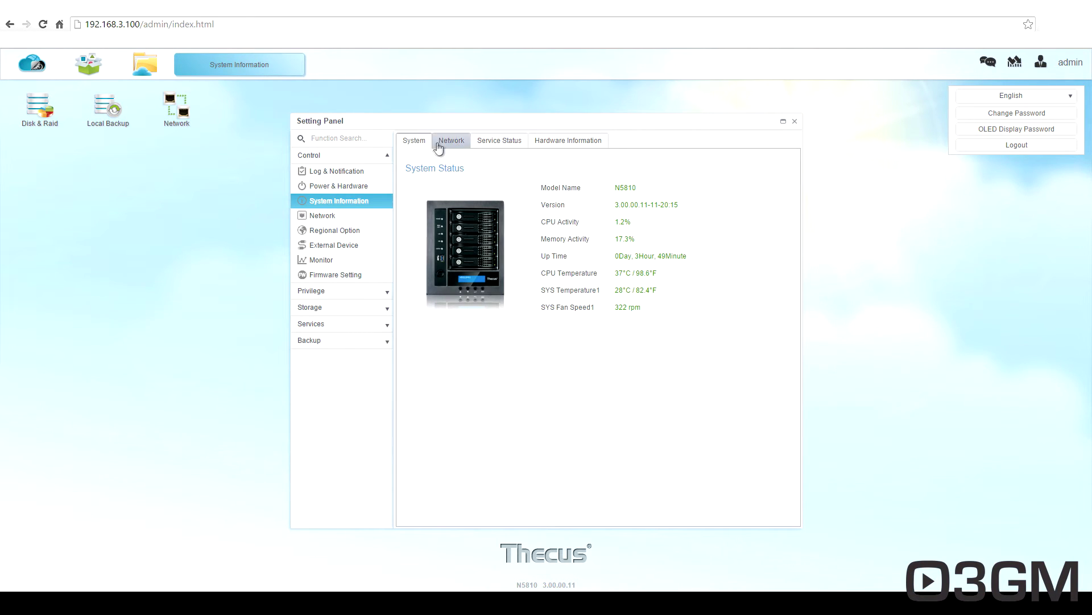
left_click(449, 148)
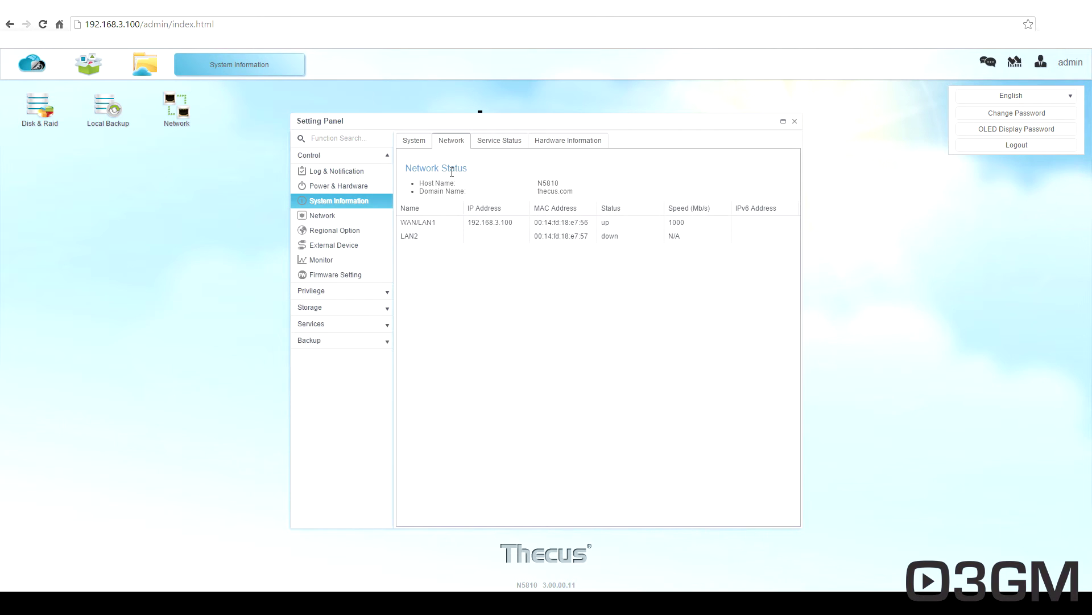
left_click(493, 142)
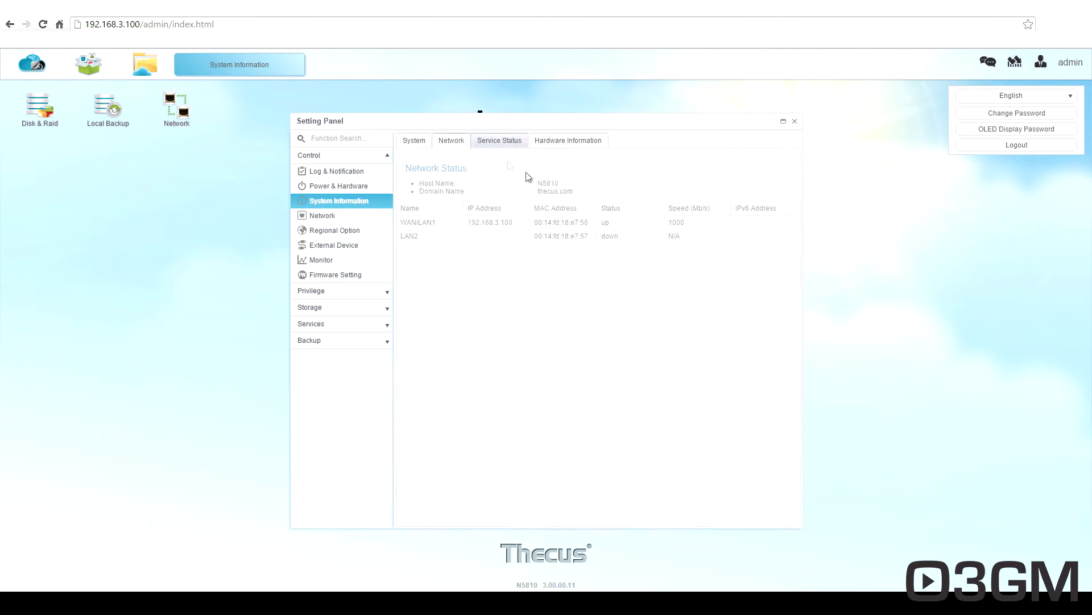
left_click(558, 143)
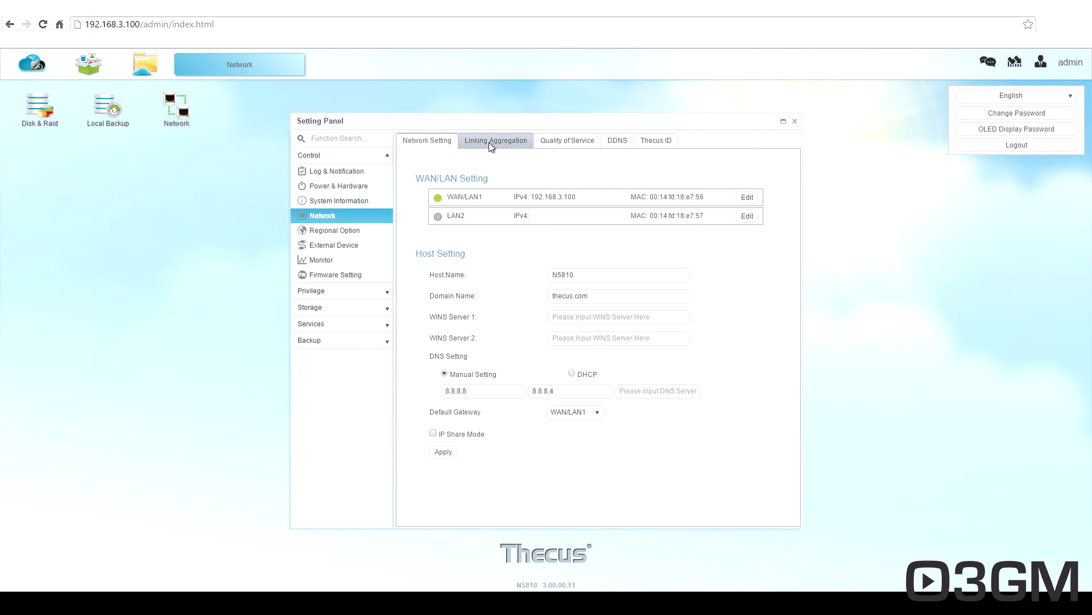
Review the Network tabs for link aggregation, QoS, DDNS and Thecus ID.
left_click(489, 142)
left_click(555, 143)
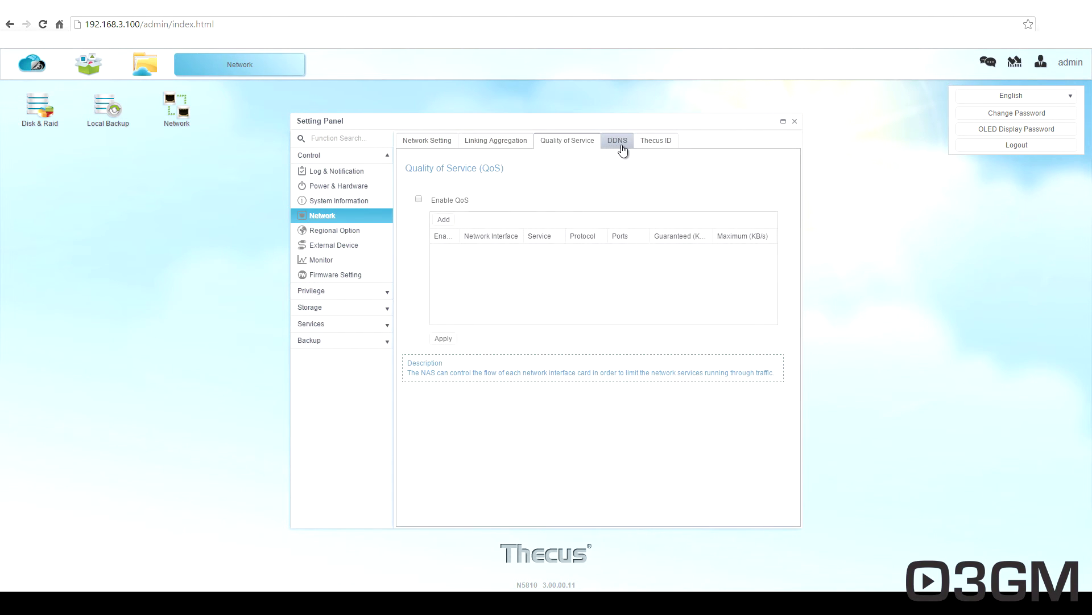
left_click(623, 149)
left_click(655, 145)
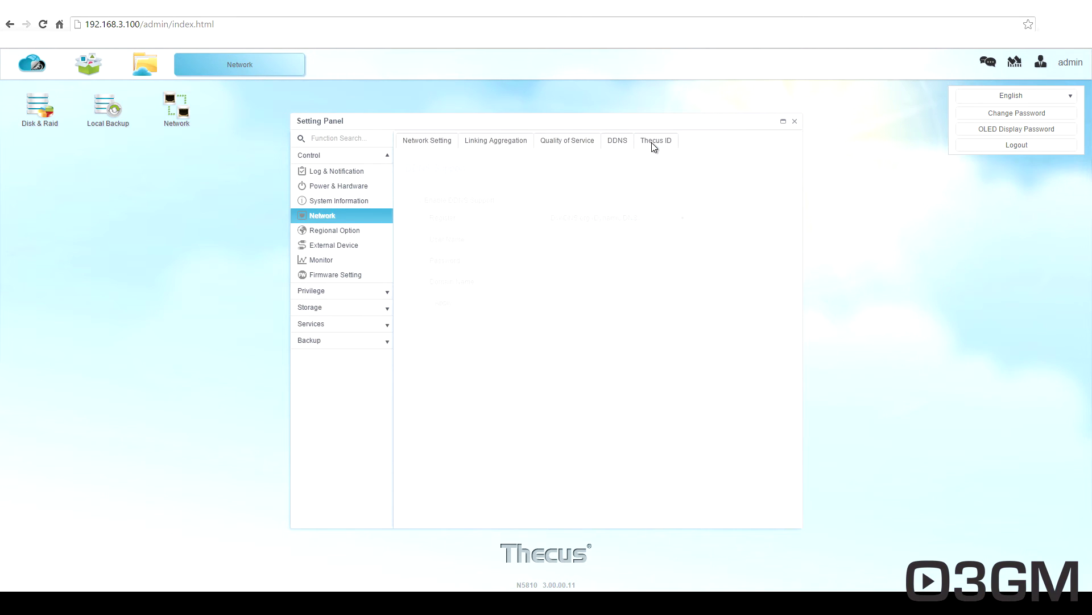
Check the Regional Option NTP Service and the External Device printer settings.
left_click(335, 230)
left_click(470, 140)
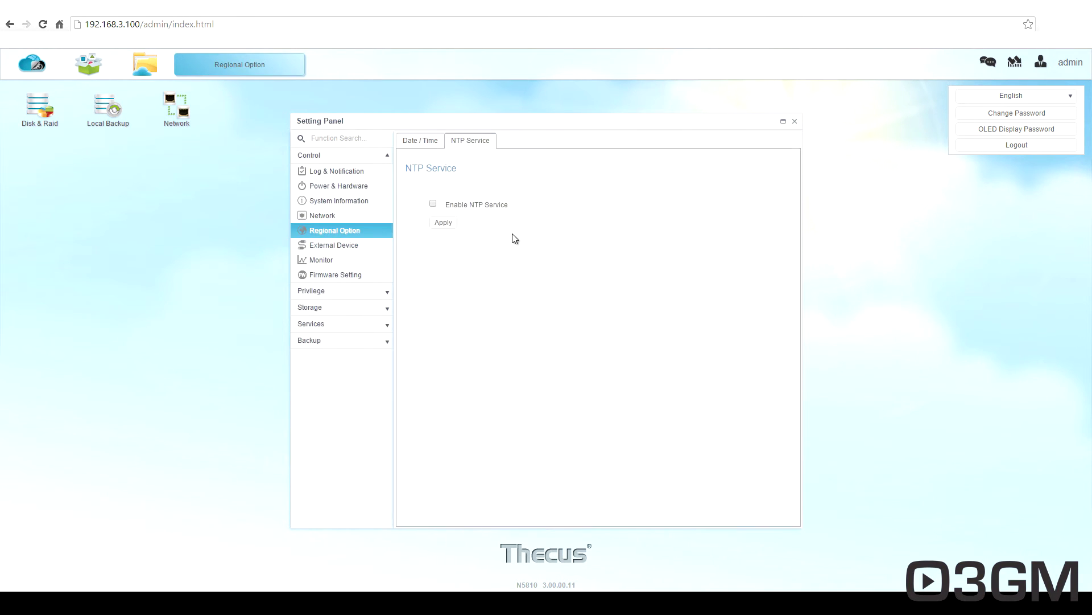
left_click(346, 242)
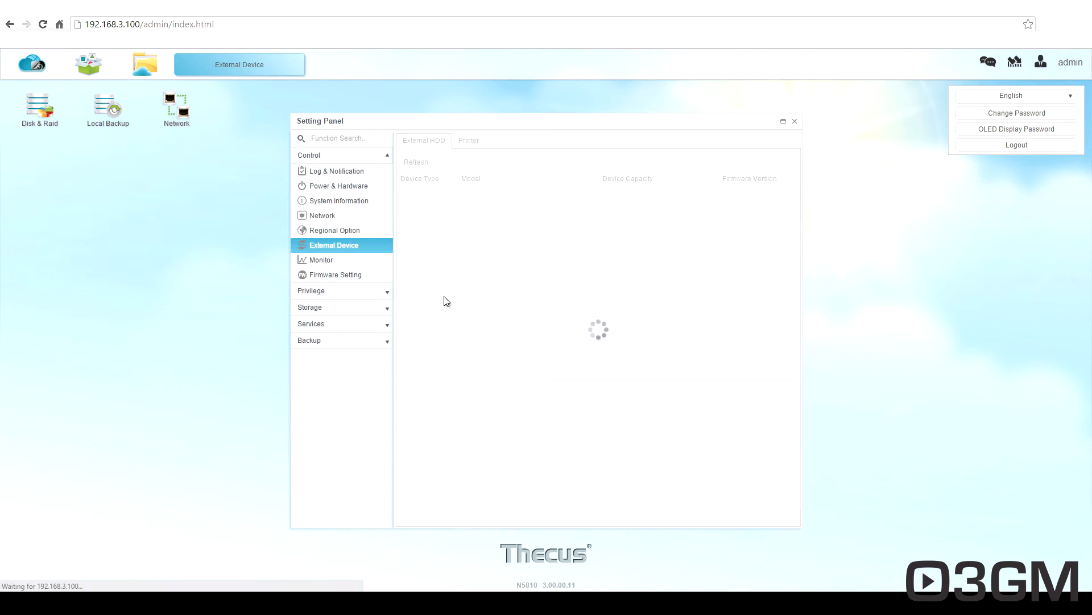
left_click(468, 142)
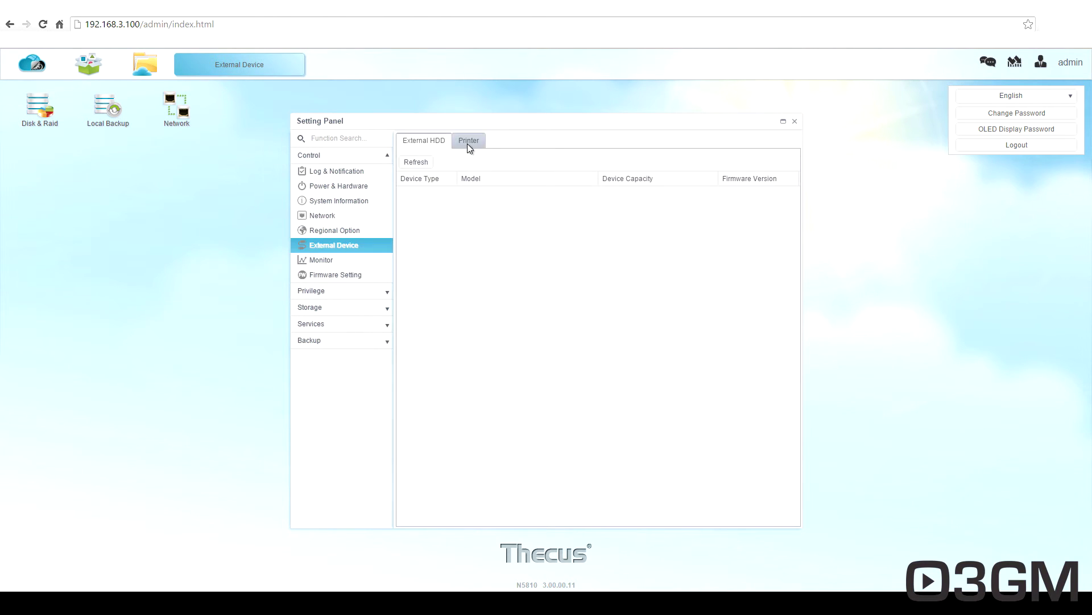
left_click(330, 260)
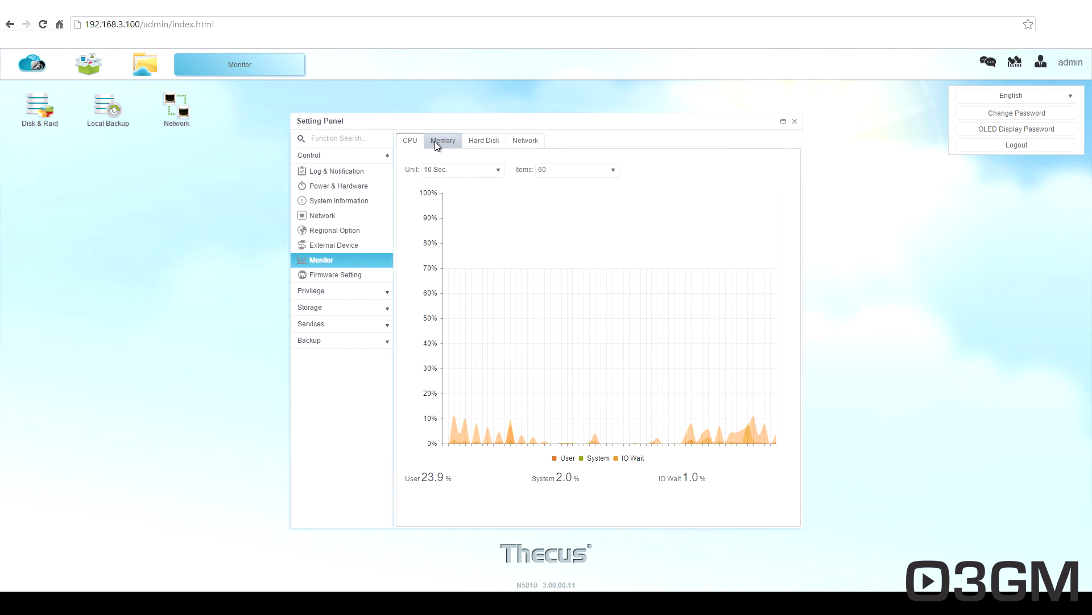
View the Monitor's memory usage, hard disk activity and network traffic charts.
left_click(437, 145)
left_click(483, 141)
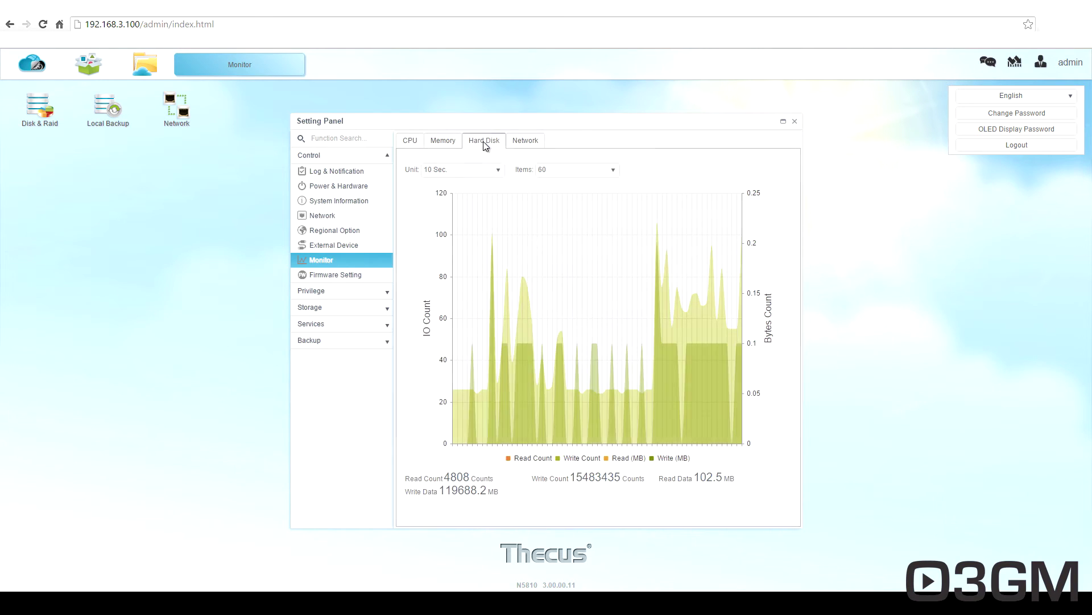
left_click(515, 140)
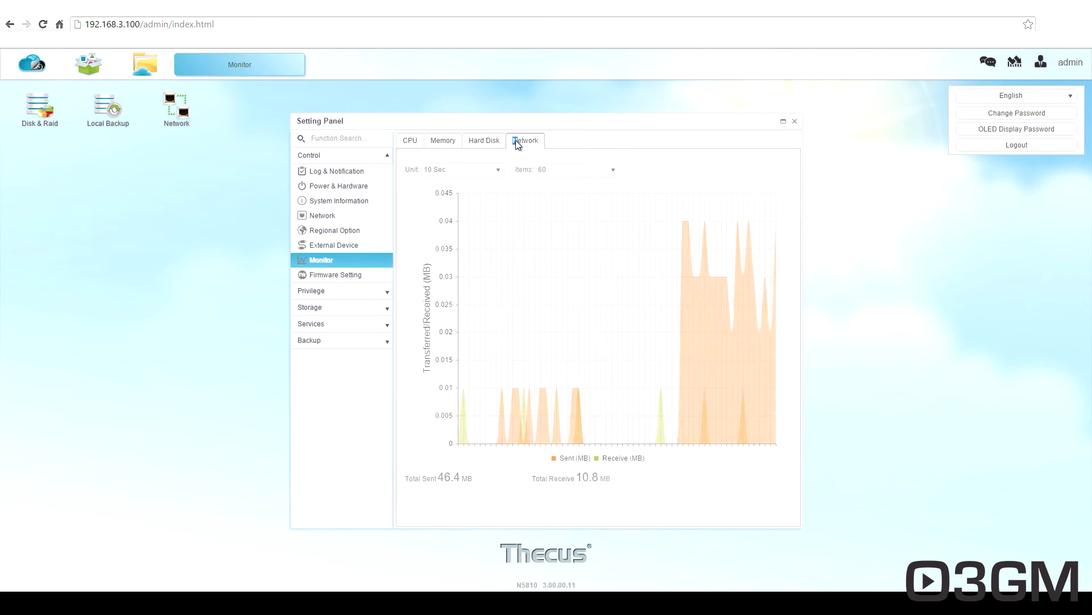
Open Firmware Setting and browse Configuration Management, Auto Upgrade and Reset to Default.
left_click(341, 277)
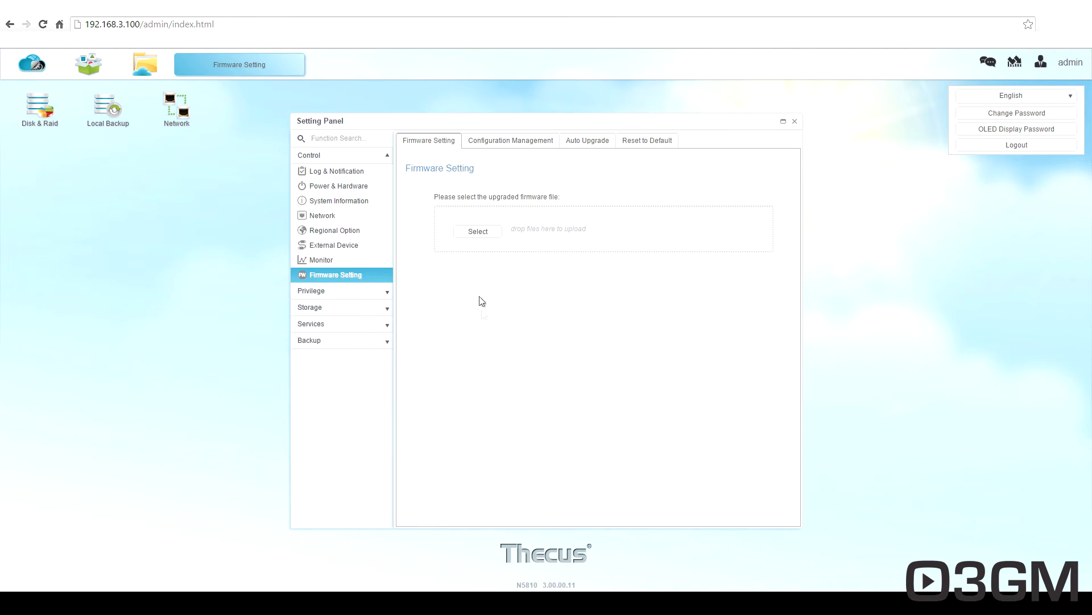
left_click(499, 140)
left_click(569, 141)
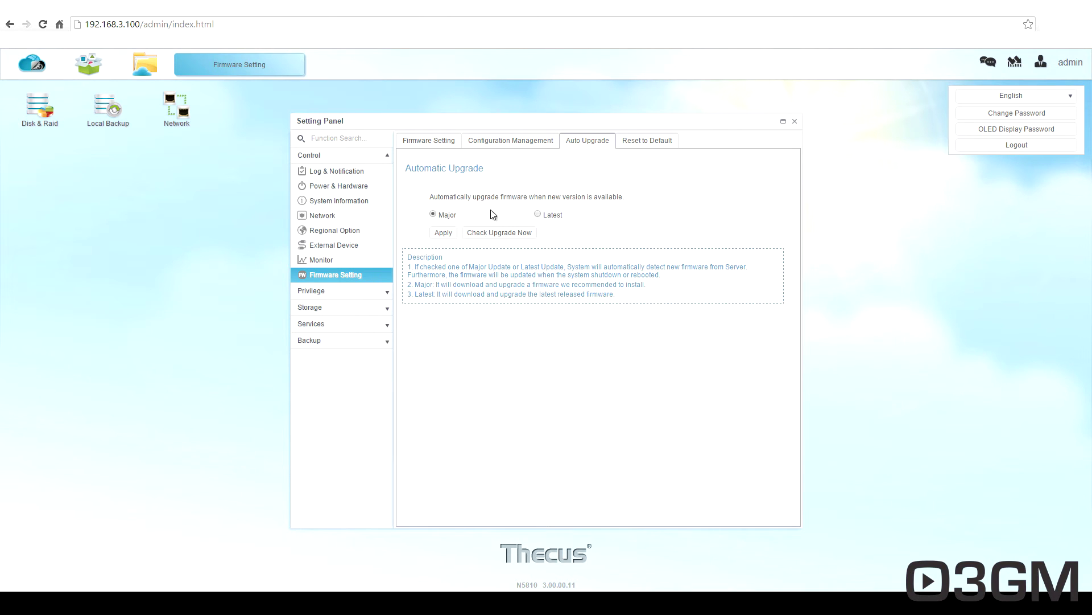
left_click(637, 151)
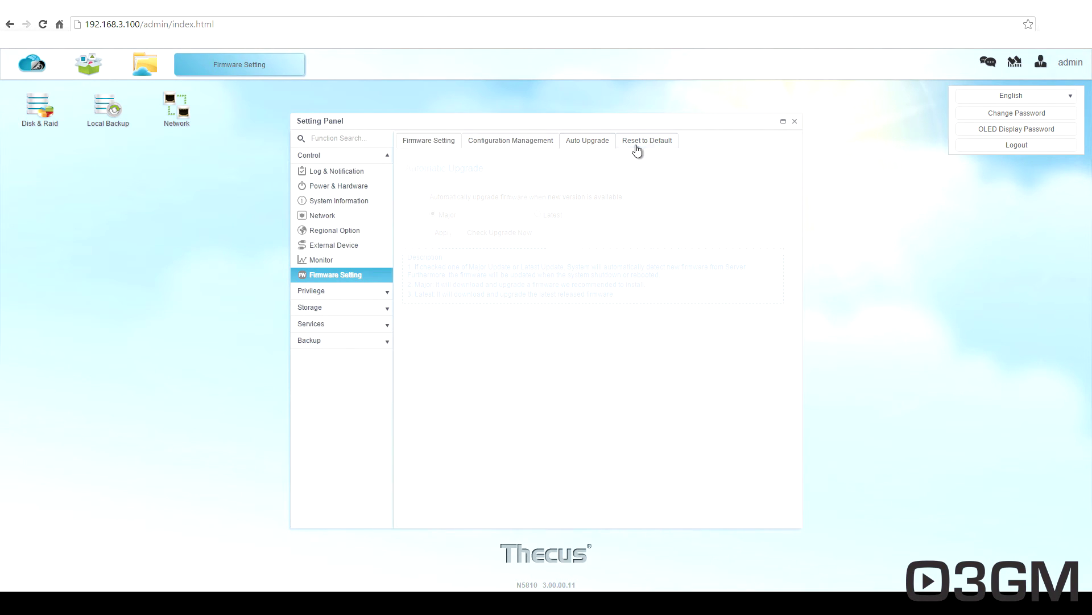
Browse Shared Folder, Local Account (User Quota, Backup & Restore), ADS and LDAP under Privilege.
left_click(329, 292)
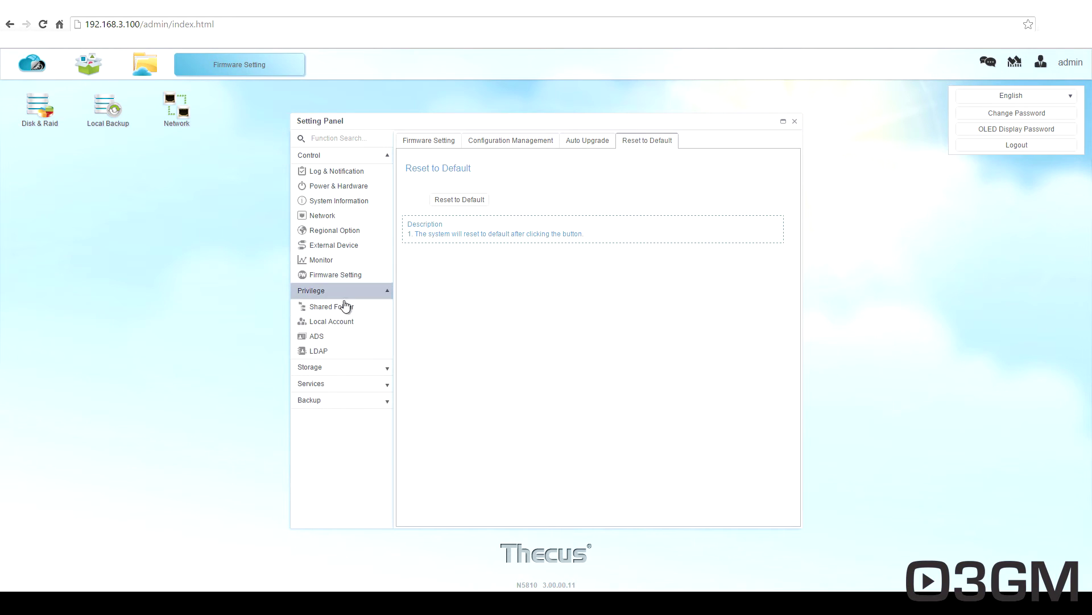
left_click(344, 309)
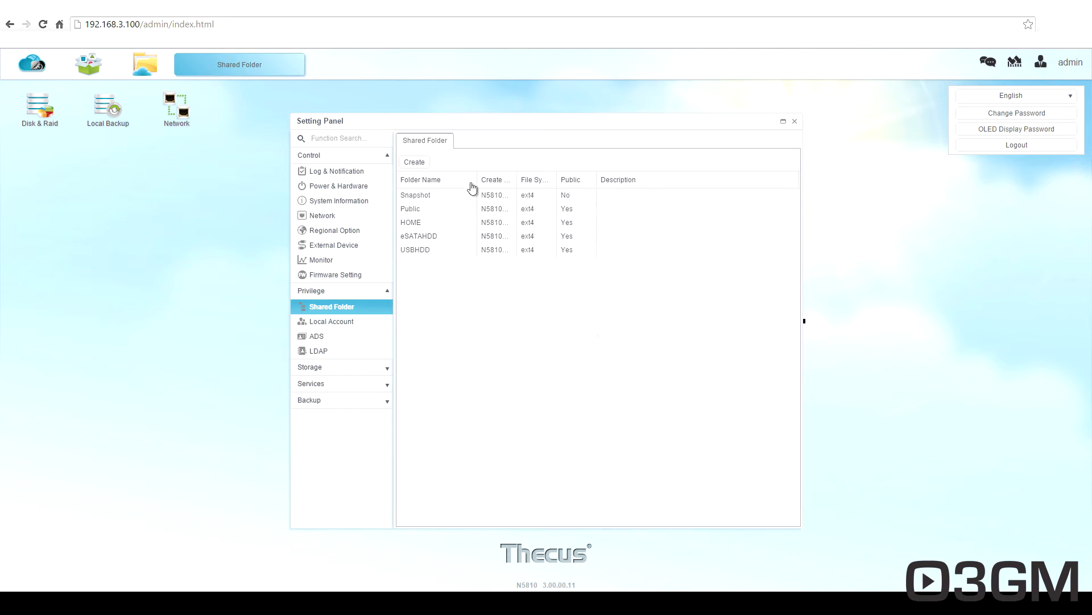
left_click(380, 321)
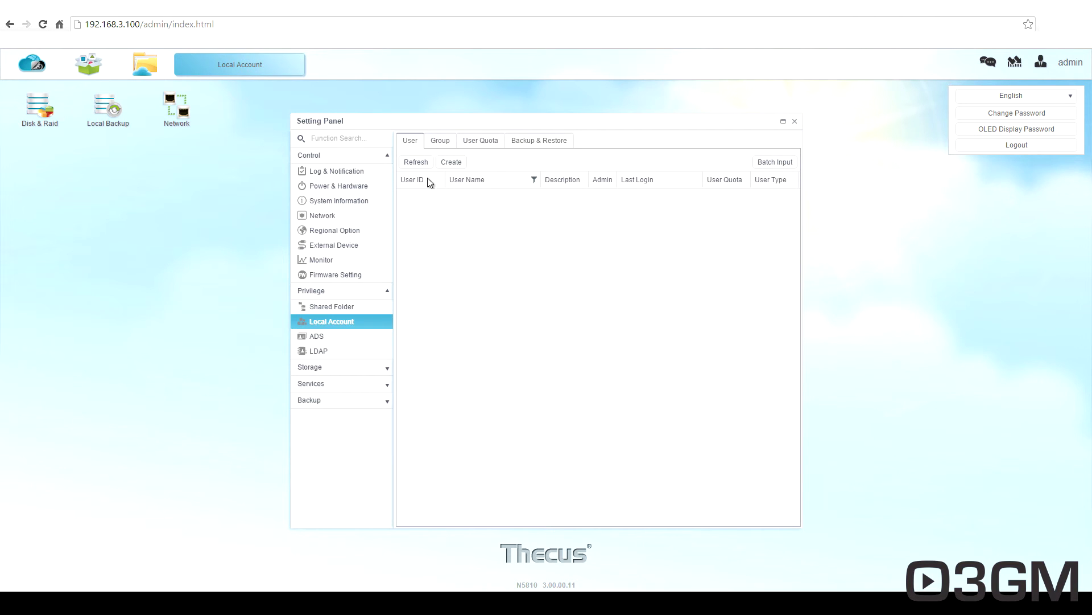
left_click(469, 143)
left_click(527, 145)
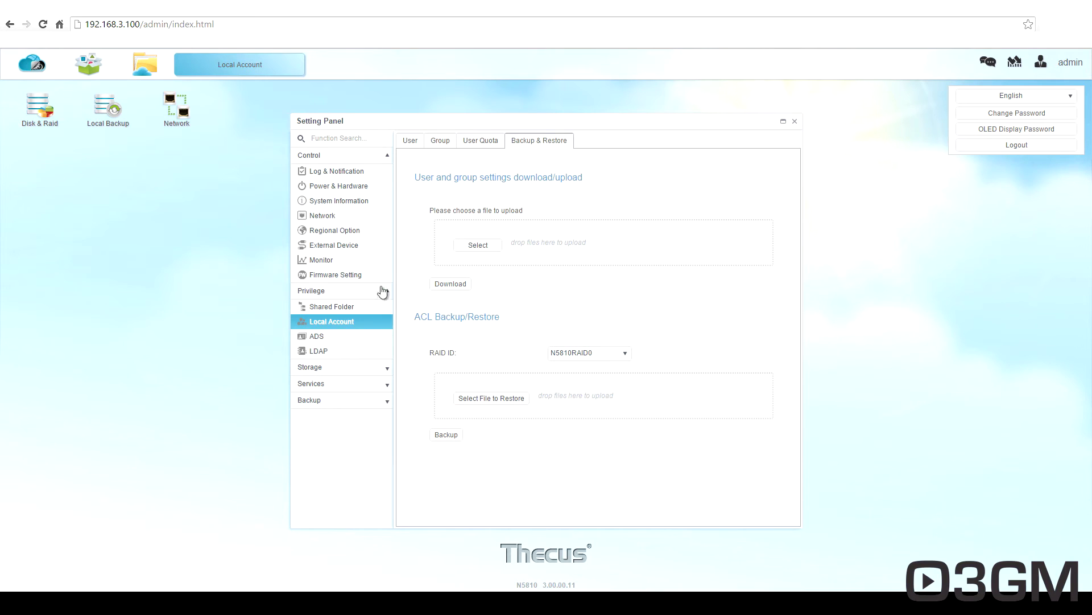
left_click(317, 339)
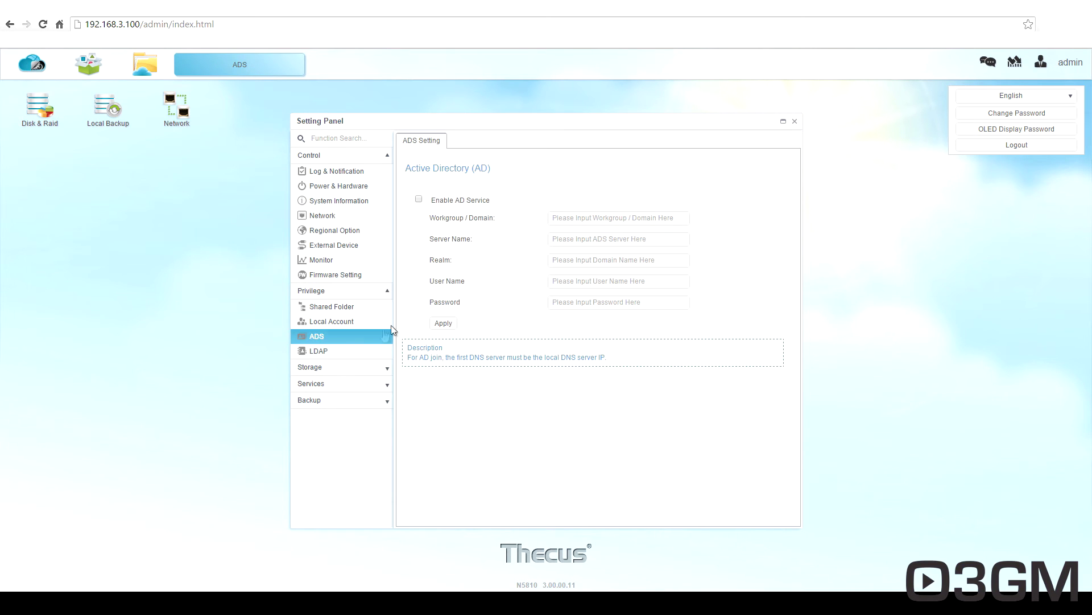
left_click(348, 351)
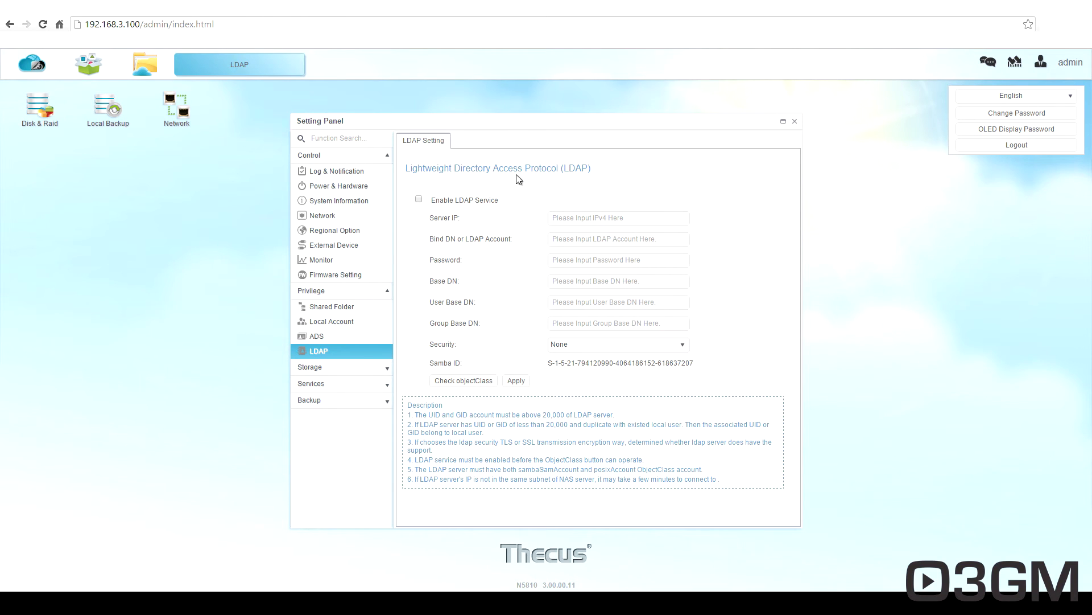
Inspect the RAID 0 volume plus the disk list, spin-down and self-encrypting drive tabs.
left_click(341, 367)
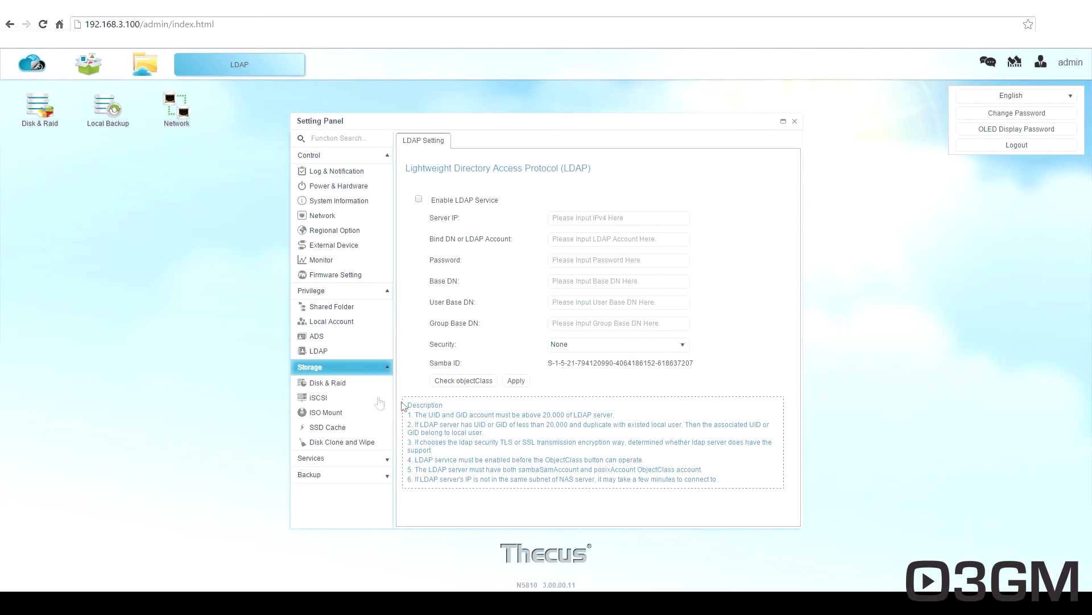
left_click(368, 384)
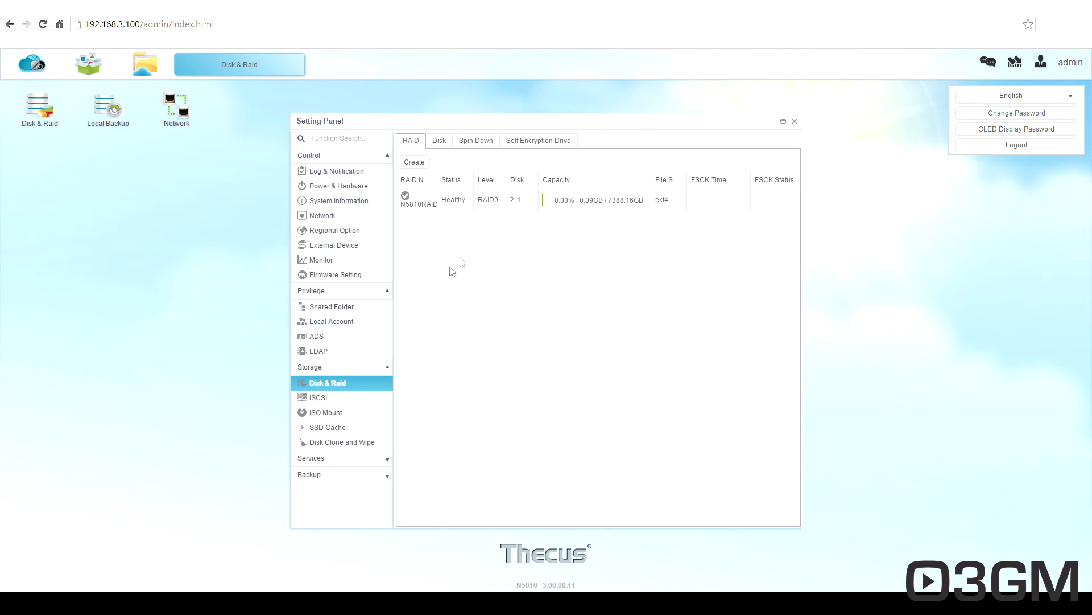
left_click(463, 204)
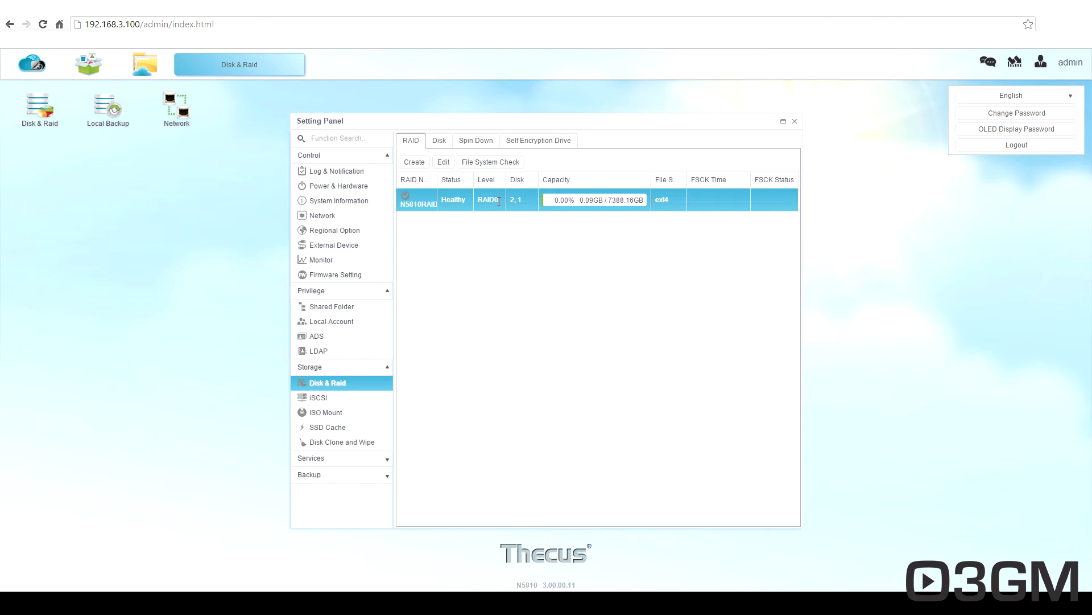
left_click(440, 143)
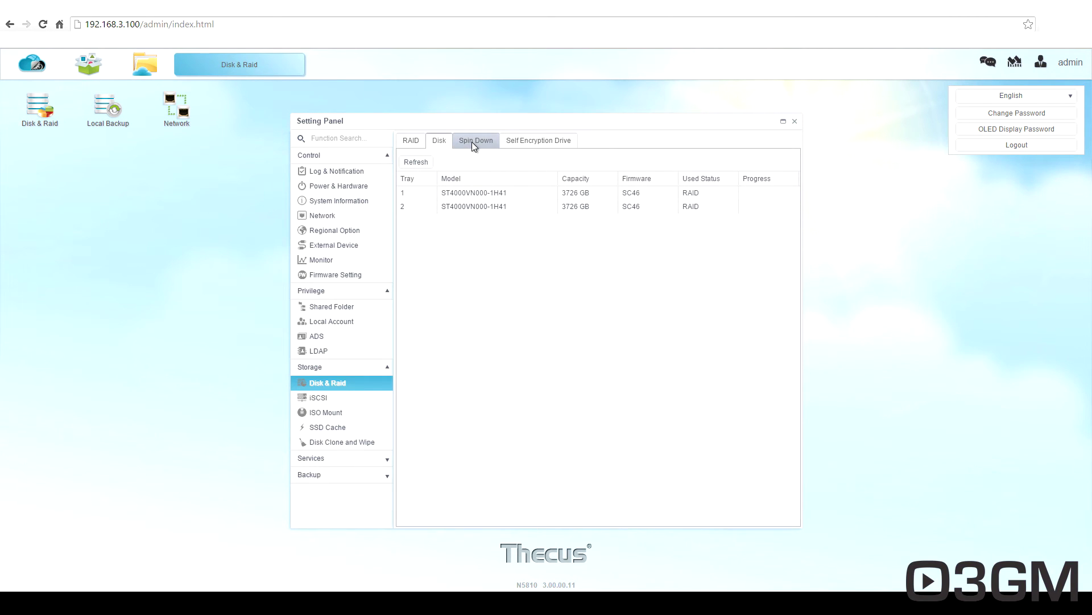
left_click(472, 143)
left_click(522, 143)
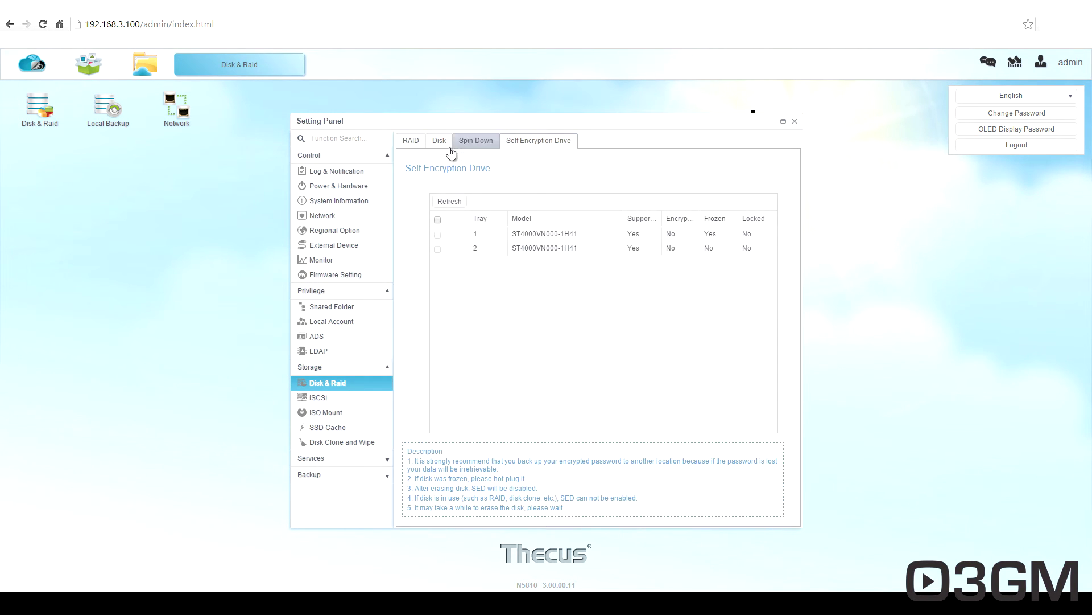
left_click(410, 142)
Look through the iSCSI, ISO Mount, SSD Cache and Disk Clone and Wipe pages.
left_click(318, 399)
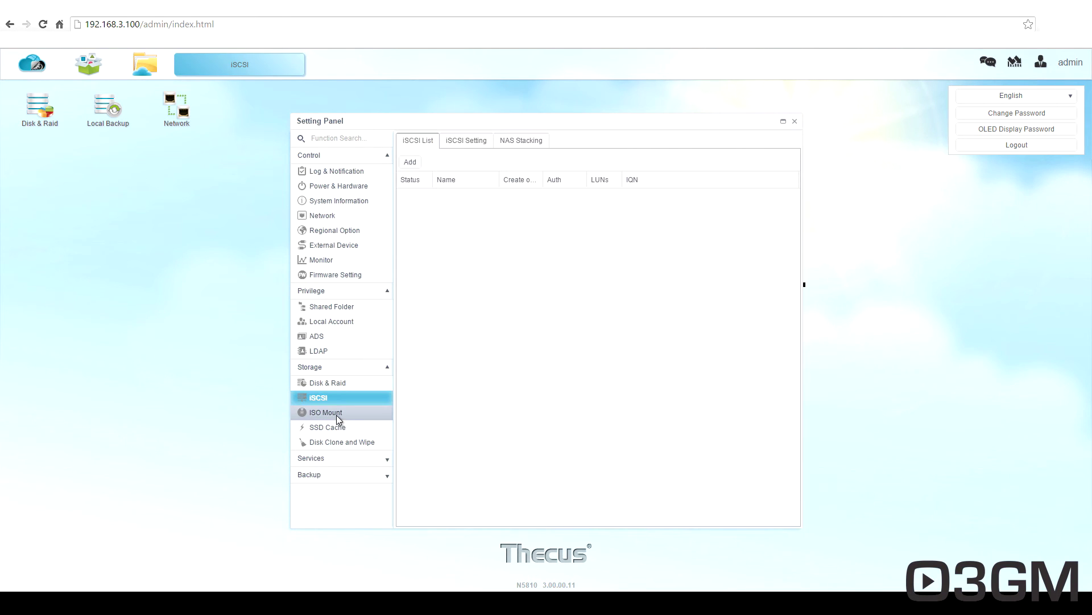
left_click(337, 418)
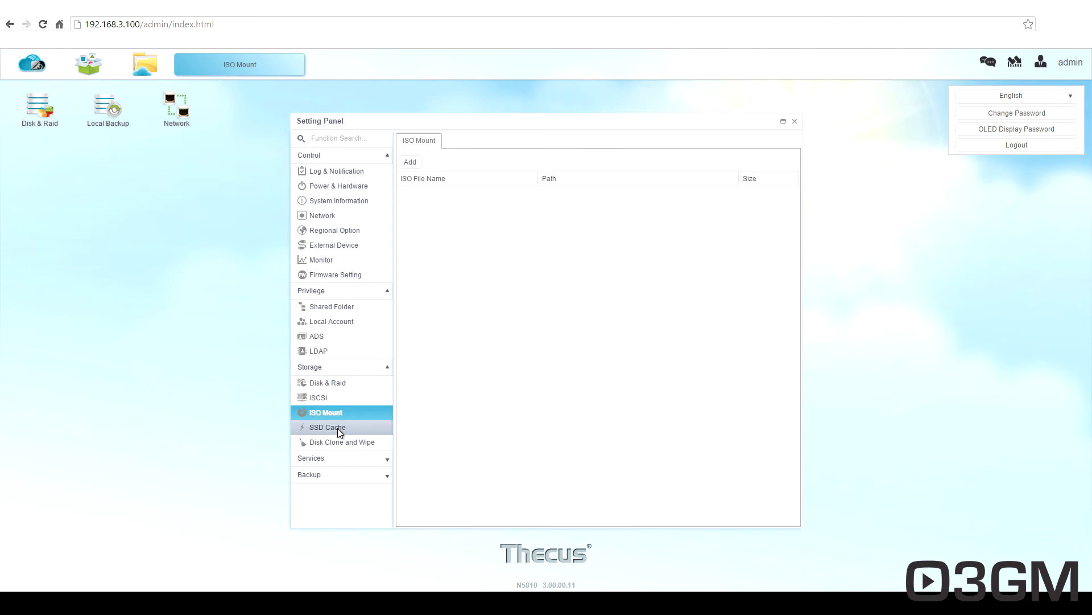
left_click(337, 428)
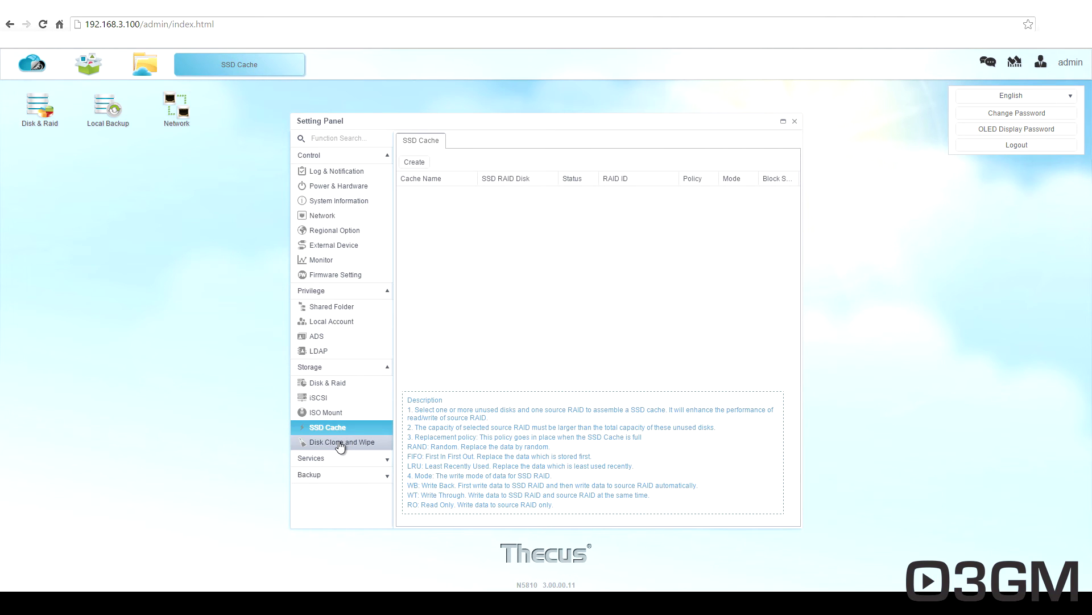
left_click(341, 442)
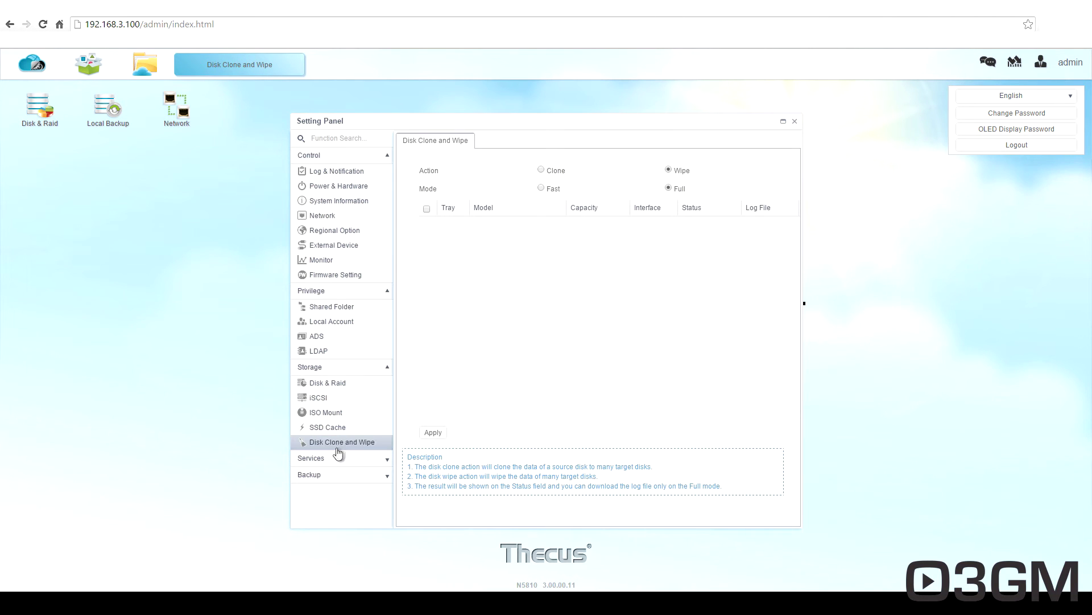
left_click(361, 457)
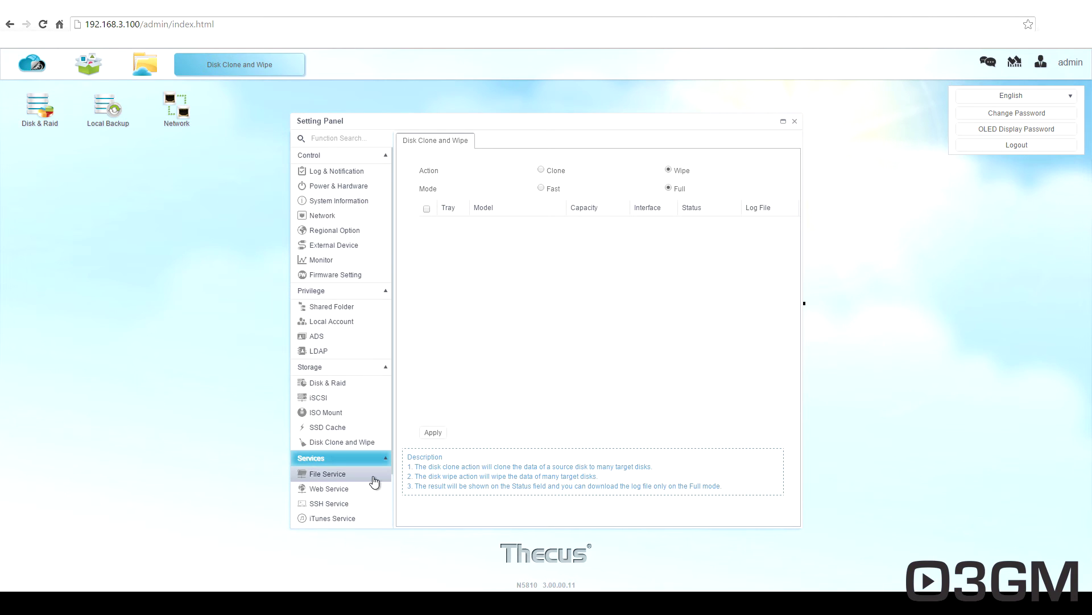
Review the file sharing tabs for AFP, NFS, FTP, TFTP and WebDAV.
scroll(375, 450, "down", 1)
left_click(340, 414)
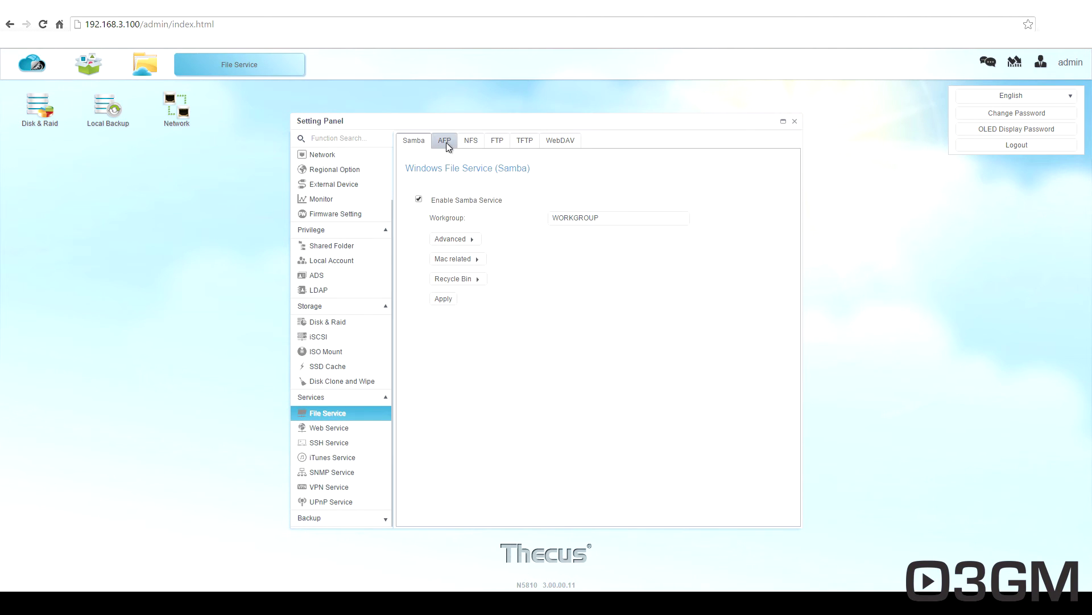
left_click(446, 142)
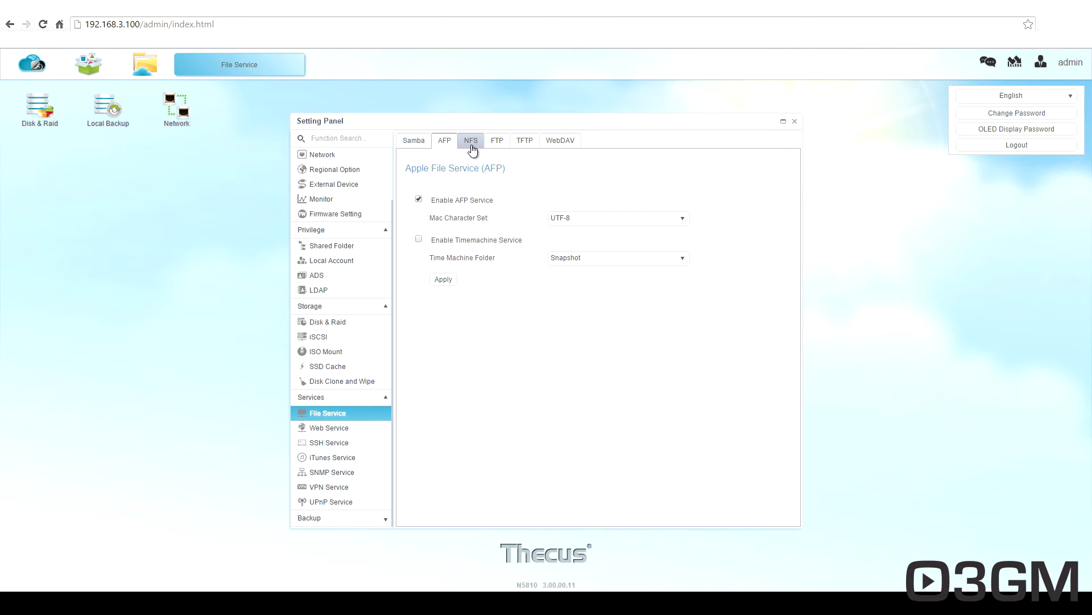
left_click(471, 145)
left_click(497, 143)
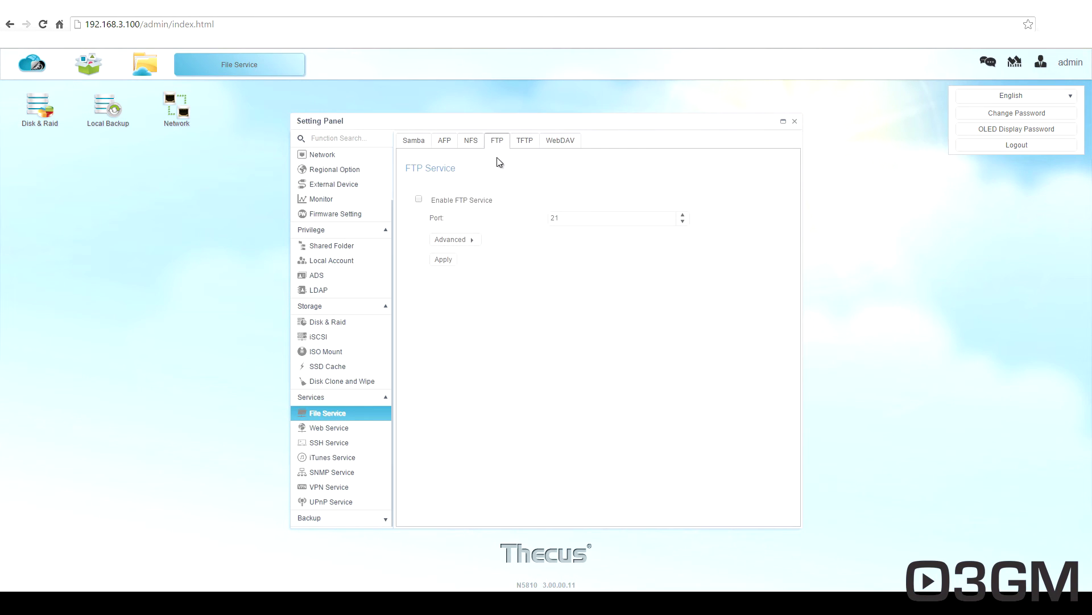
left_click(525, 142)
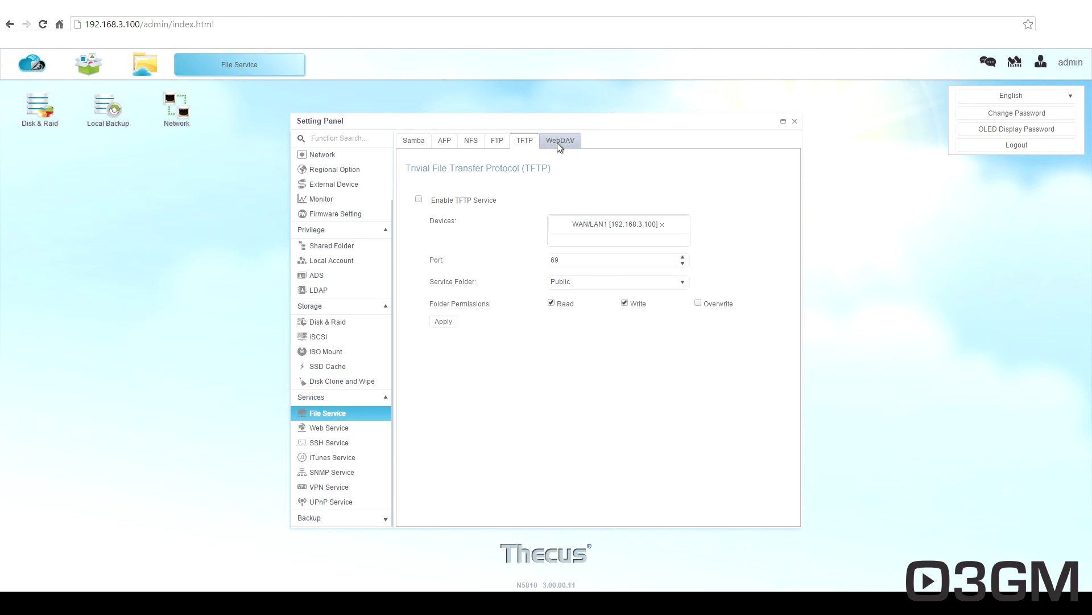
left_click(557, 142)
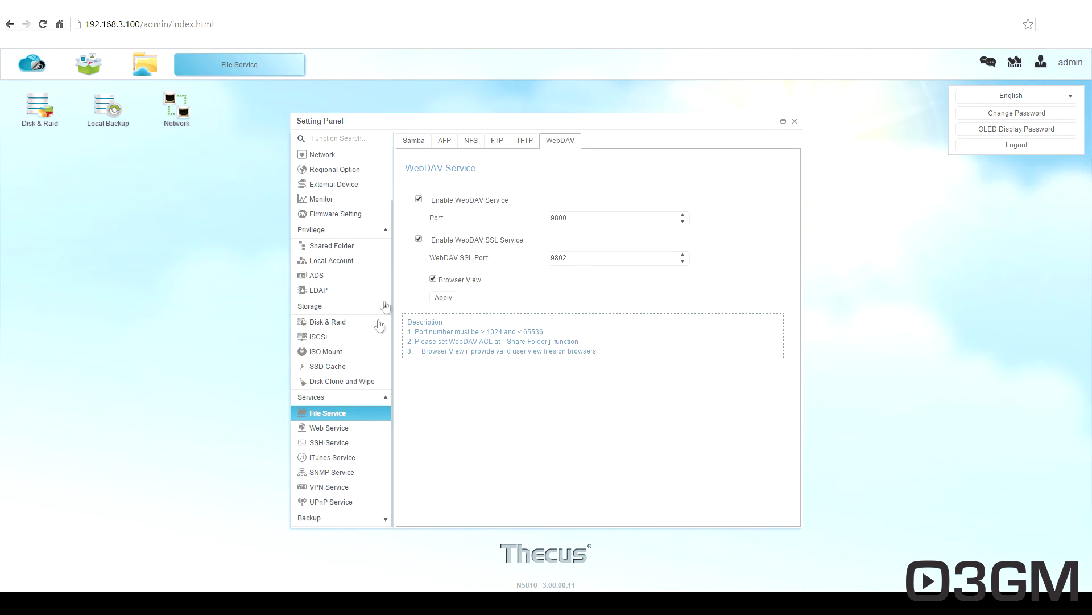
Check the web server, SSH, iTunes and SNMP service settings.
left_click(330, 427)
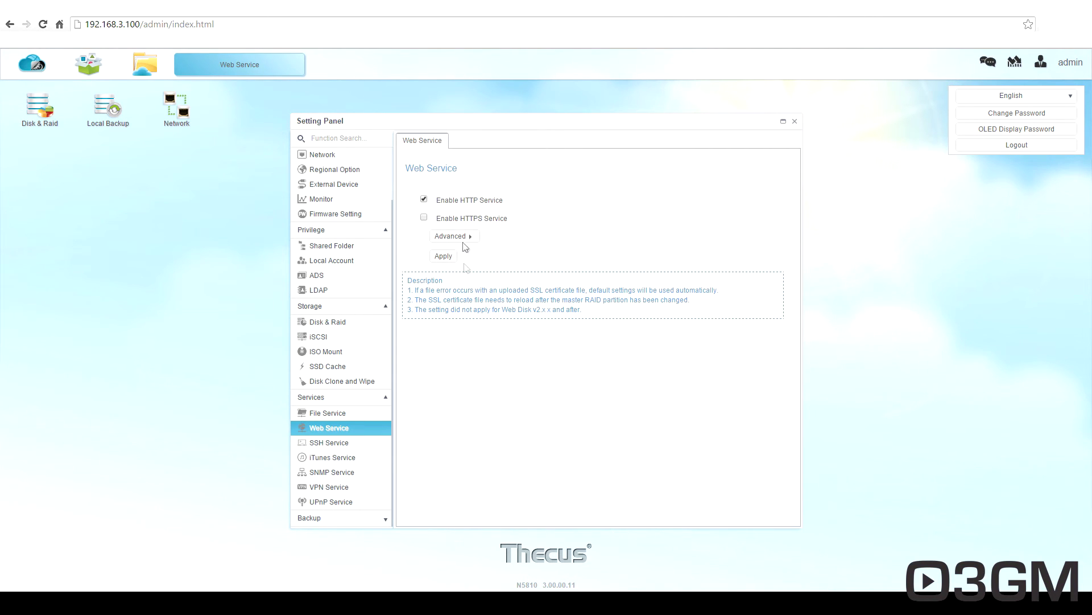
left_click(350, 443)
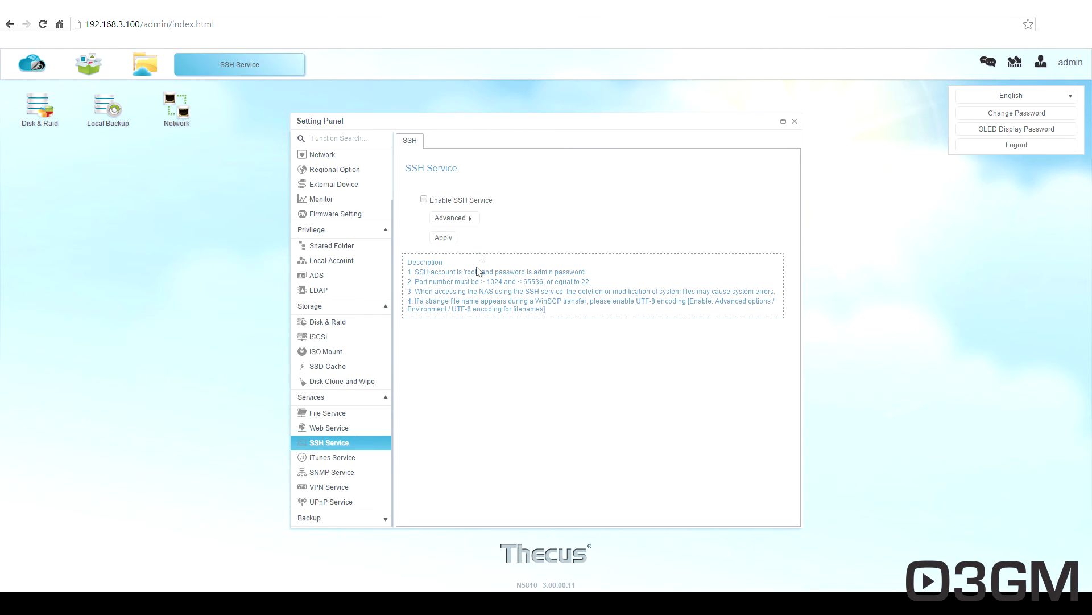
left_click(349, 458)
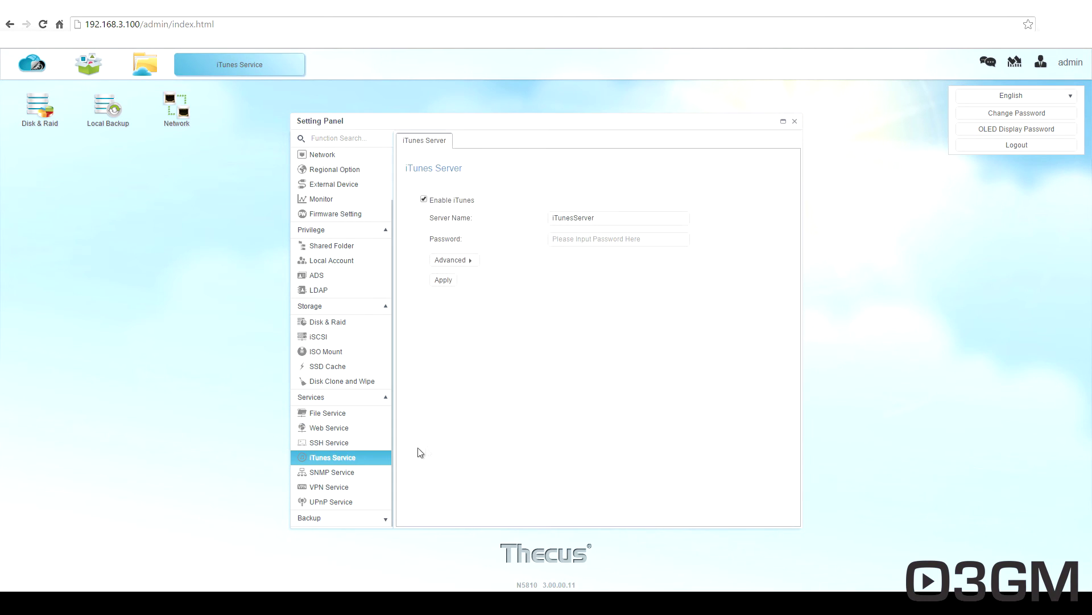
left_click(332, 472)
Go through every VPN Service tab: client management, connection list and VPN Client.
left_click(356, 487)
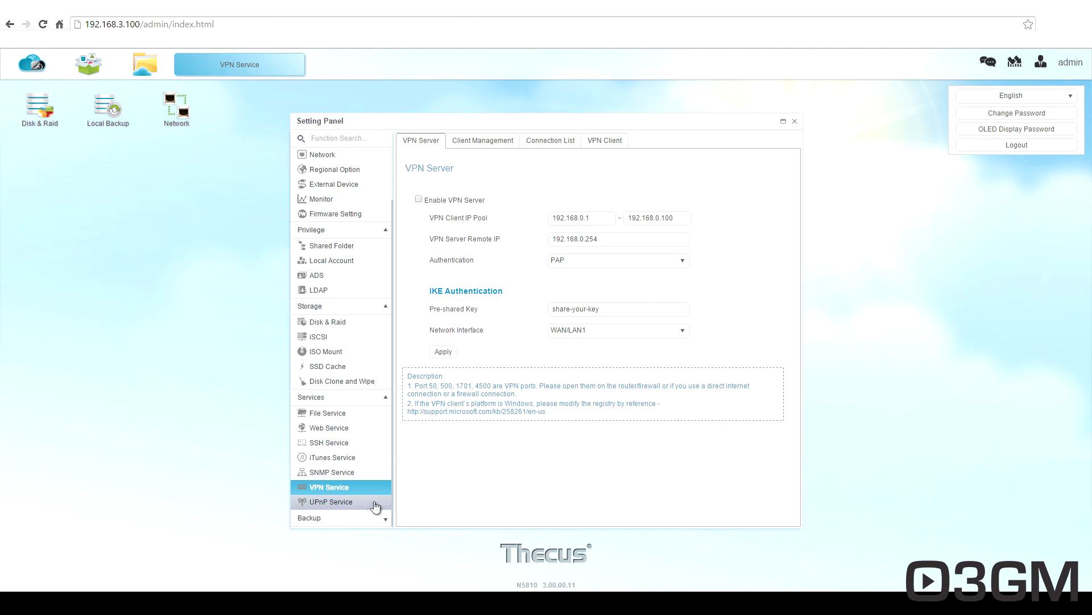
left_click(462, 140)
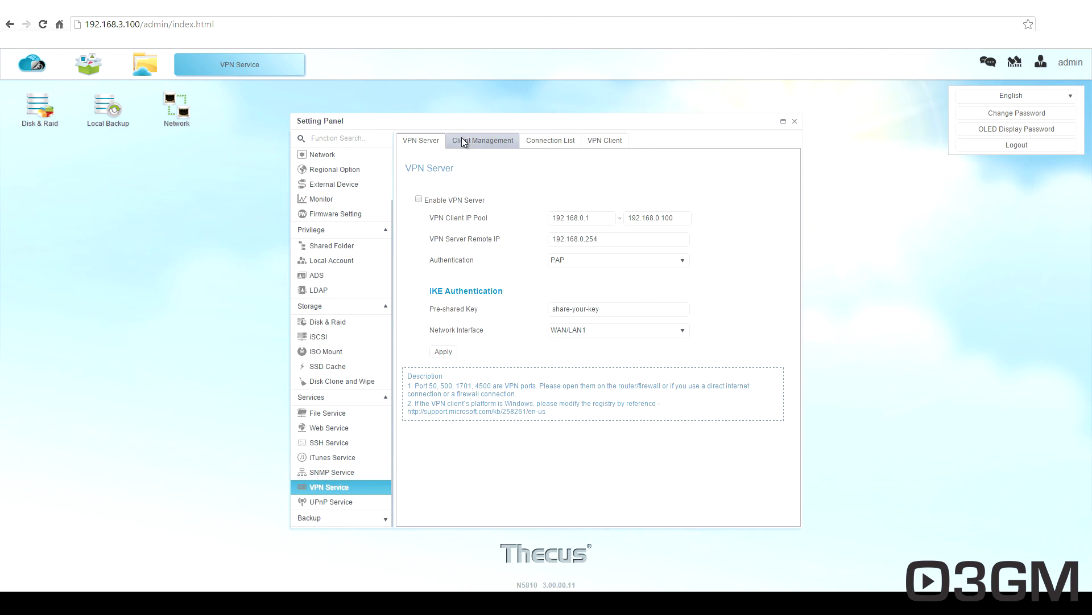
left_click(553, 143)
left_click(597, 142)
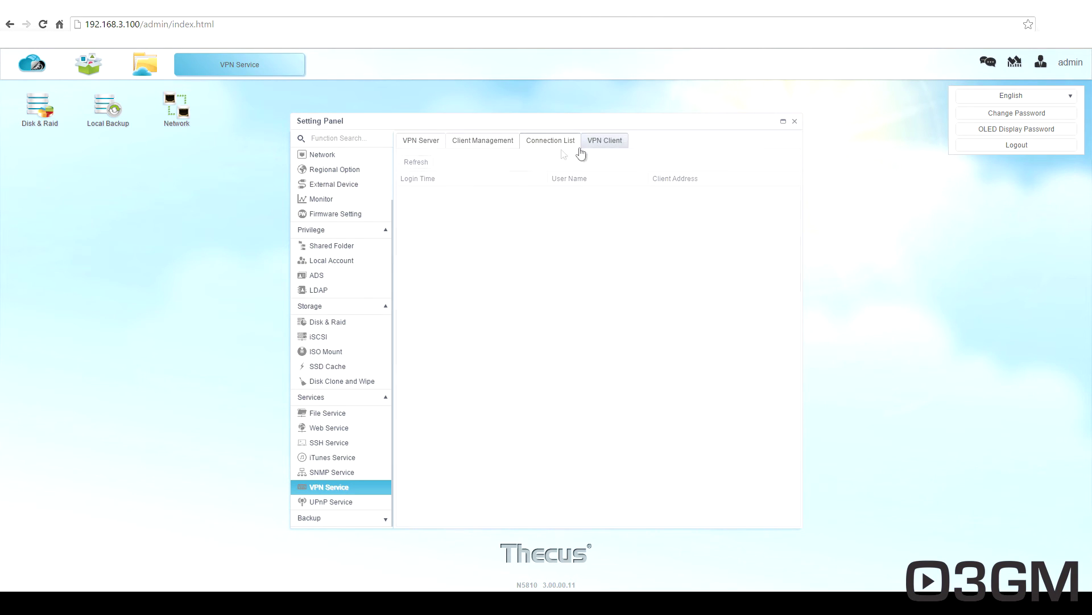
left_click(426, 143)
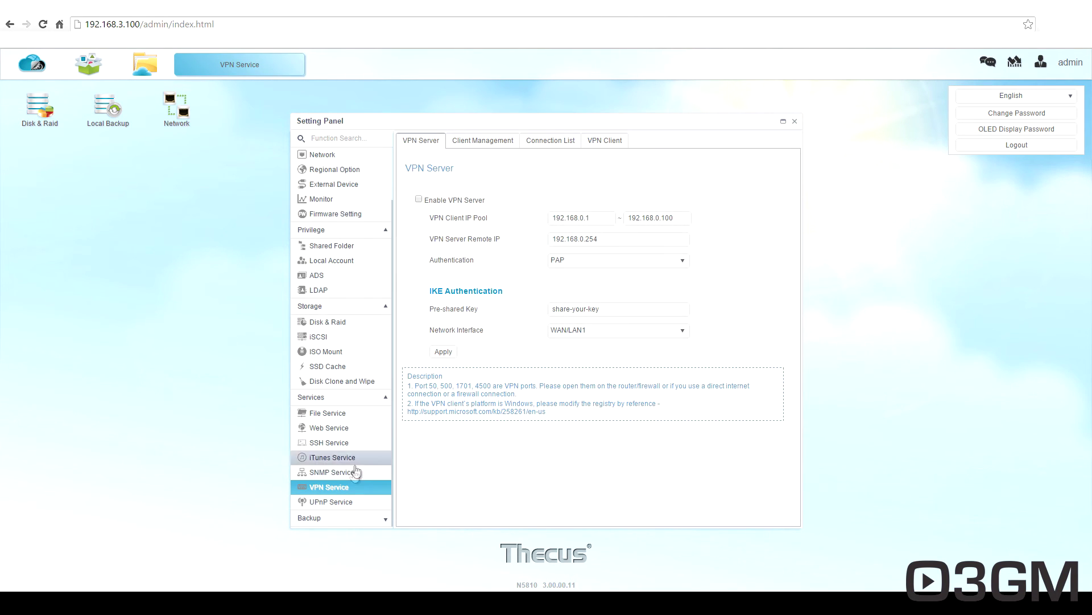
left_click(342, 503)
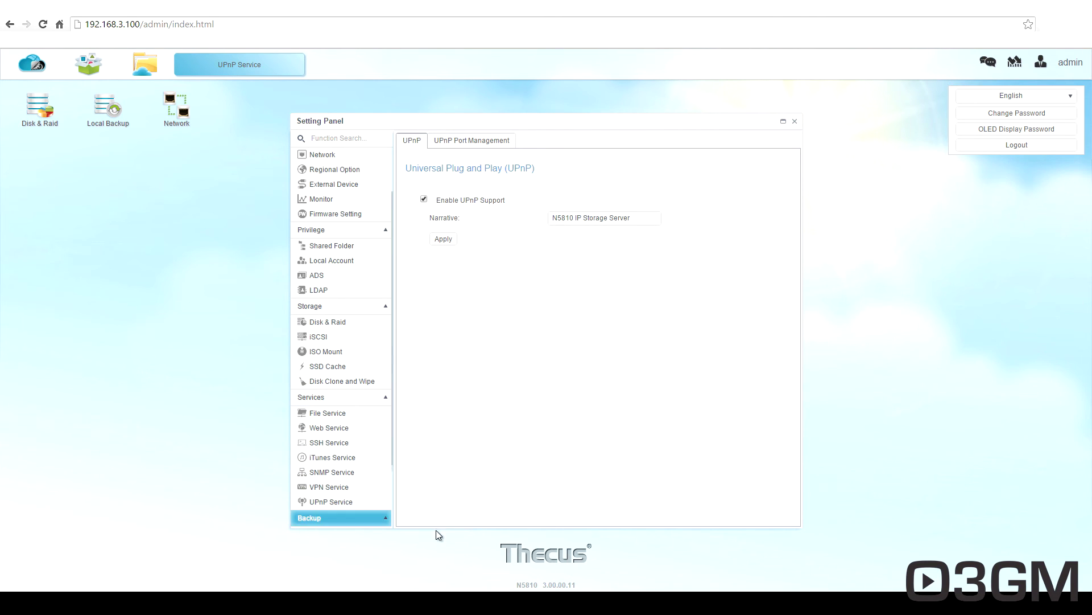
Browse the Backup pages: Local Backup, Remote Backup, Rsync Service, USB Copy, AWS S3, System Failover.
left_click(385, 518)
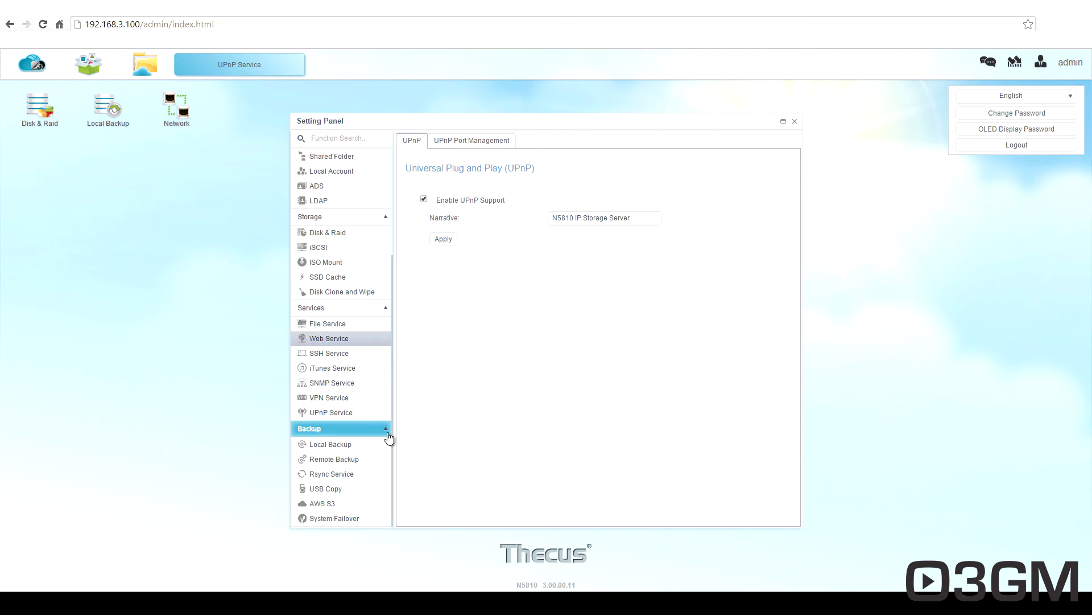
left_click(339, 445)
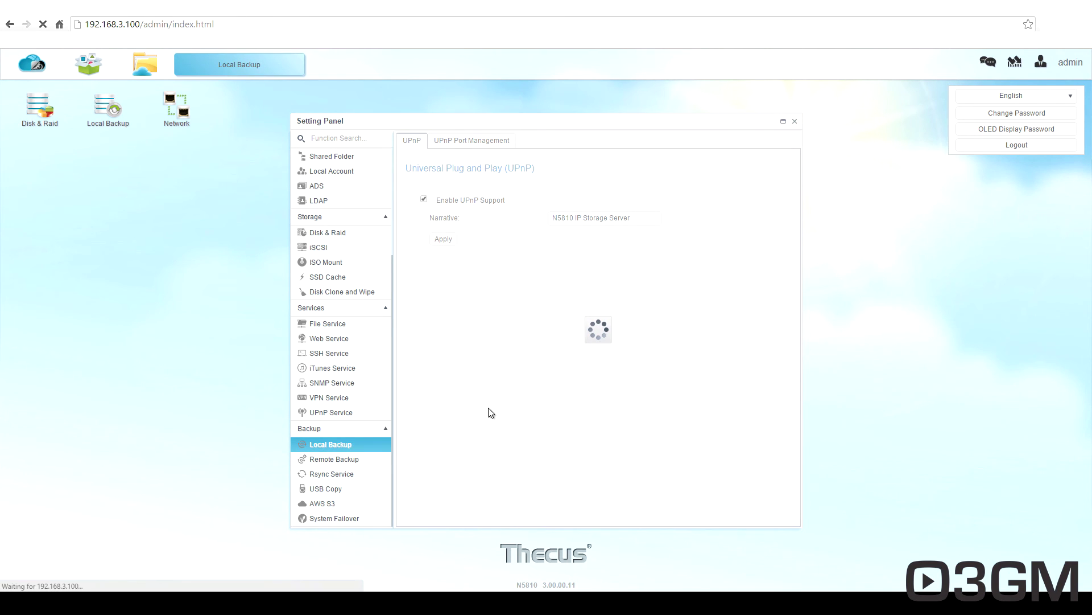
left_click(349, 458)
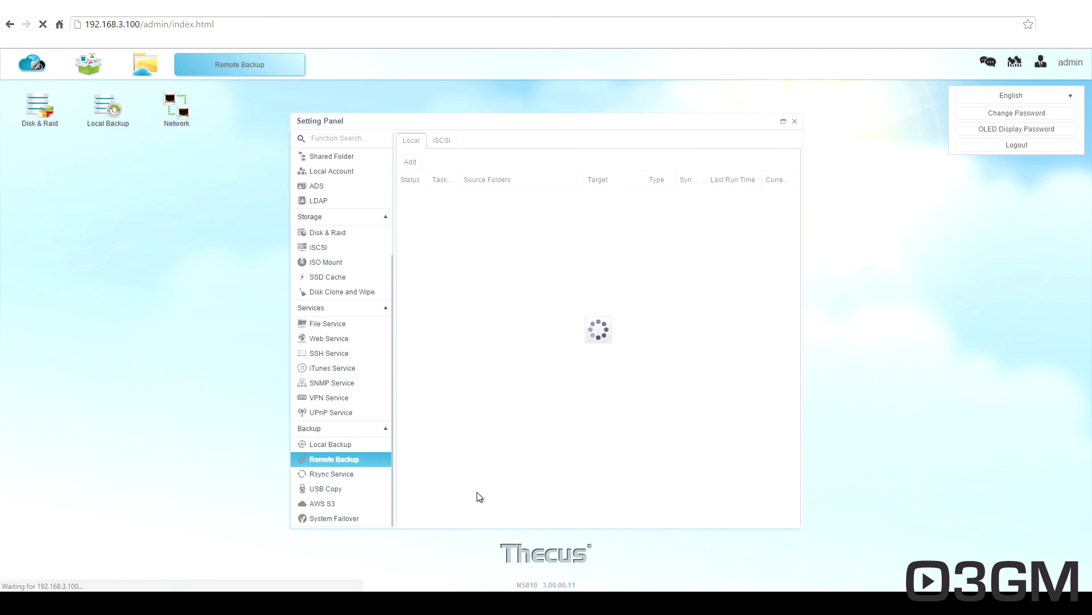
left_click(349, 475)
left_click(341, 489)
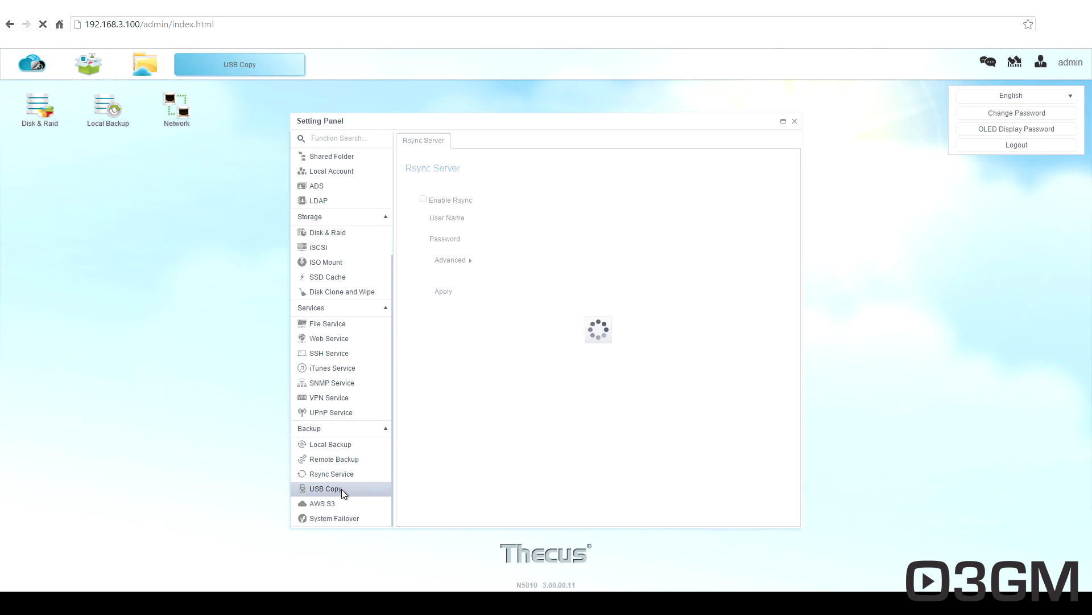
left_click(334, 505)
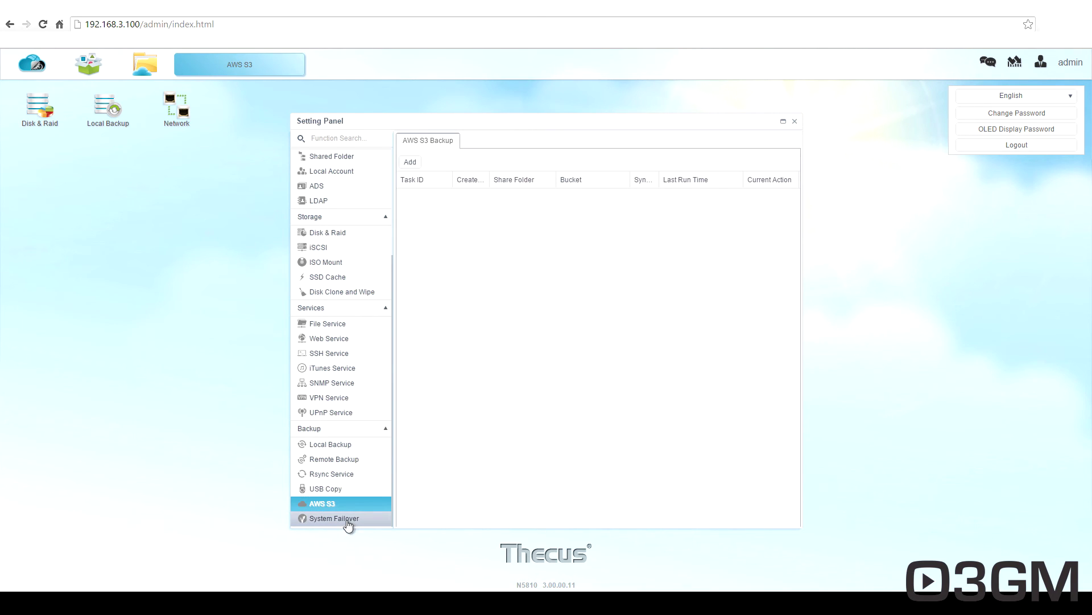
left_click(352, 519)
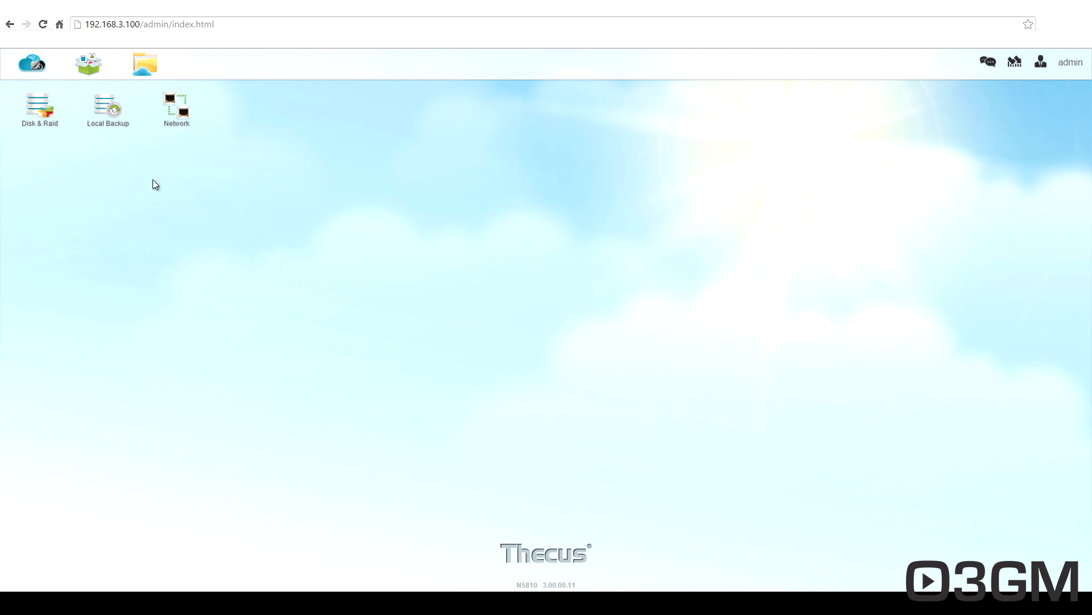
Add a Local Account shortcut to the desktop from the Control Panel.
right_click(179, 117)
left_click(221, 107)
left_click(34, 66)
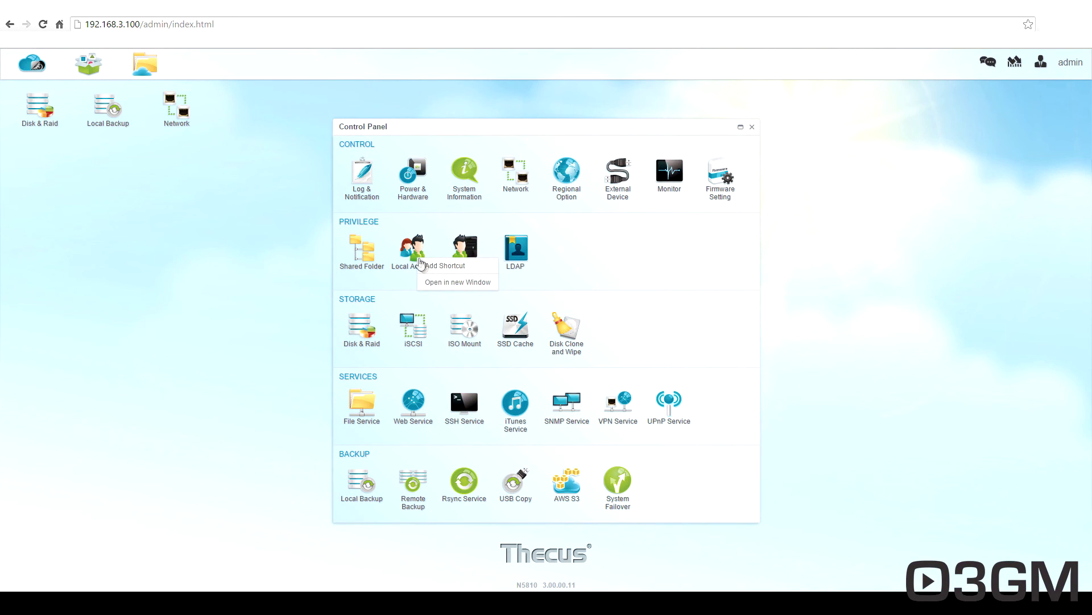
right_click(419, 260)
left_click(438, 267)
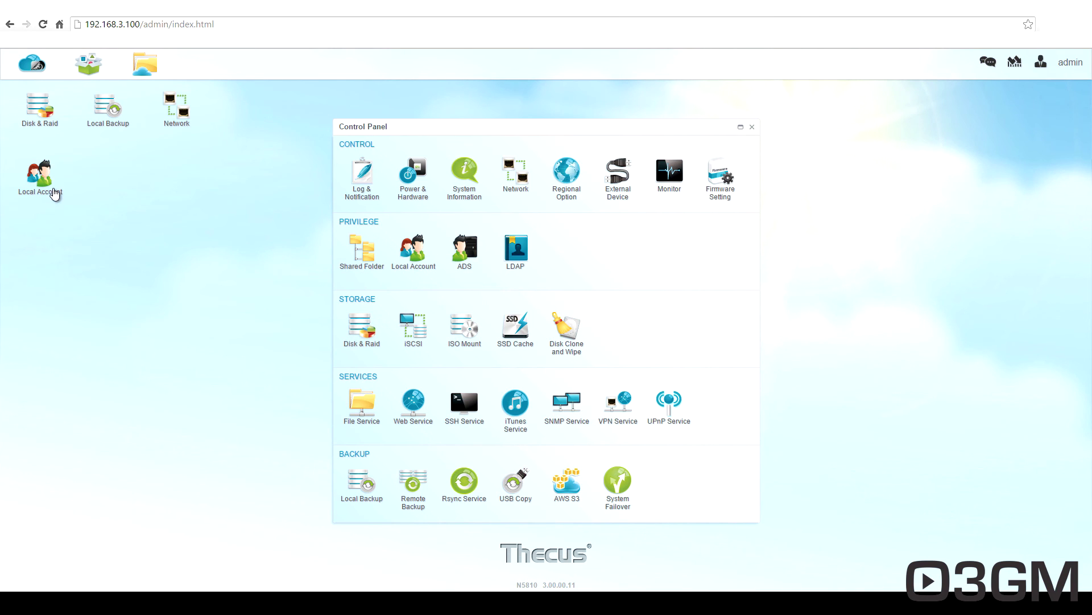
Close the Control Panel, remove the Local Account desktop shortcut, and launch App Center.
left_click(751, 126)
right_click(40, 181)
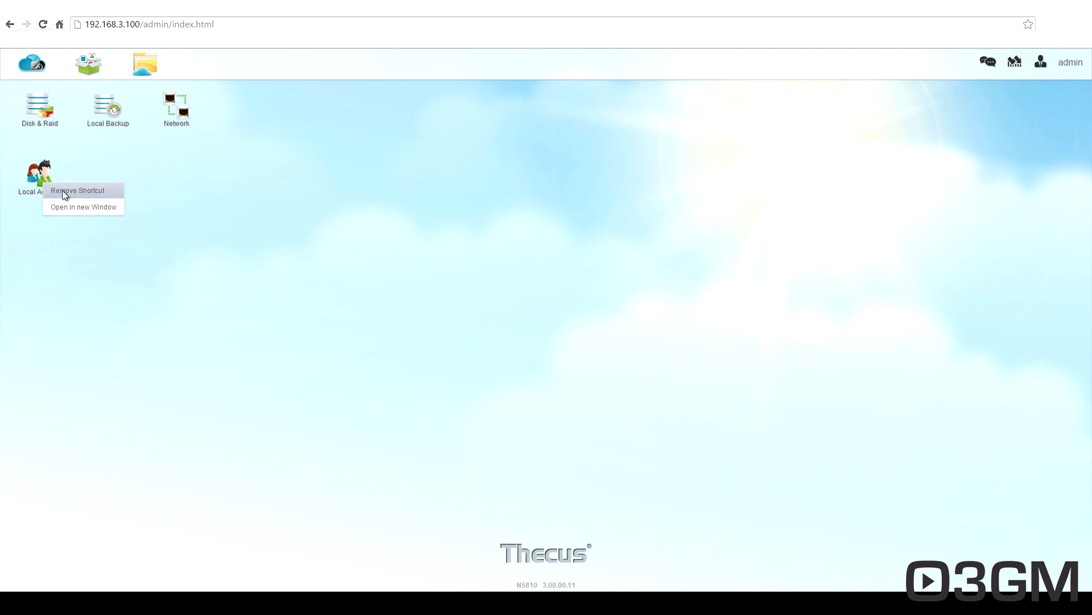
left_click(74, 190)
left_click(89, 63)
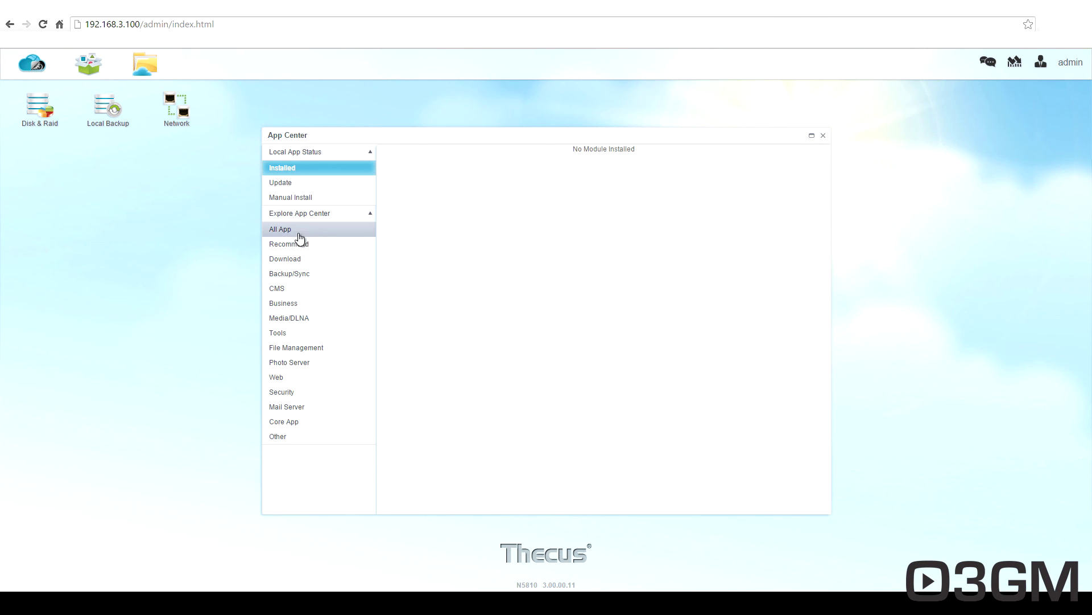
Install Google Drive from the All App list.
left_click(296, 231)
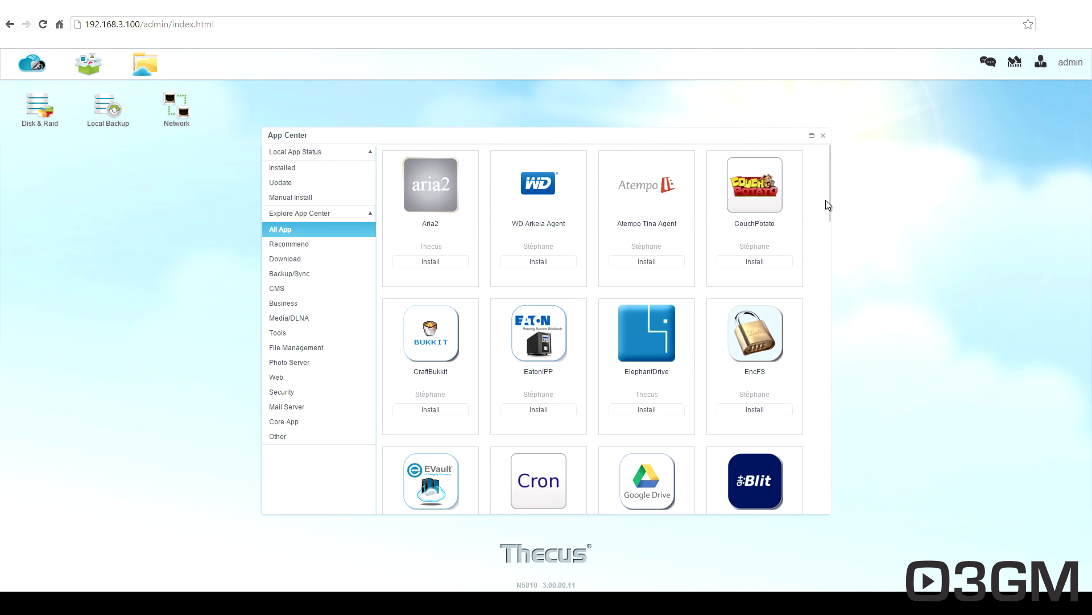
scroll(811, 272, "down", 5)
scroll(808, 276, "up", 3)
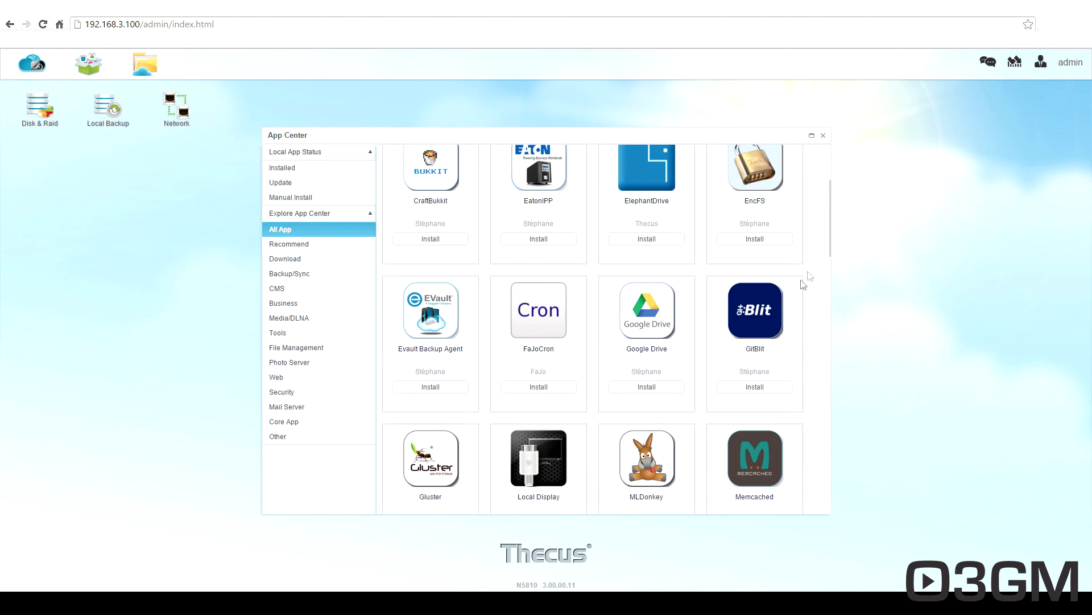
left_click(656, 316)
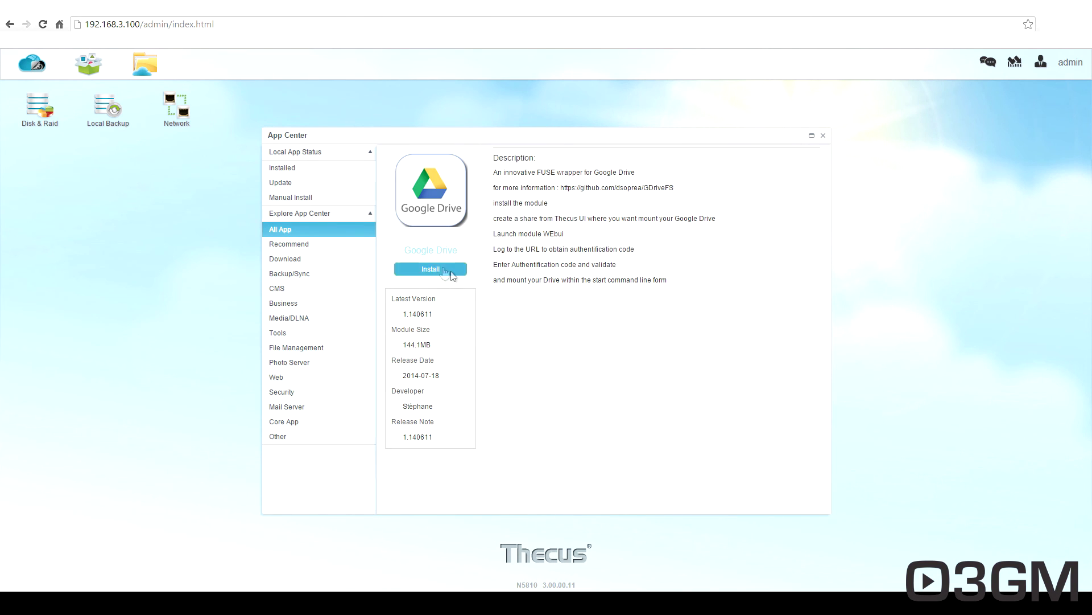
left_click(435, 270)
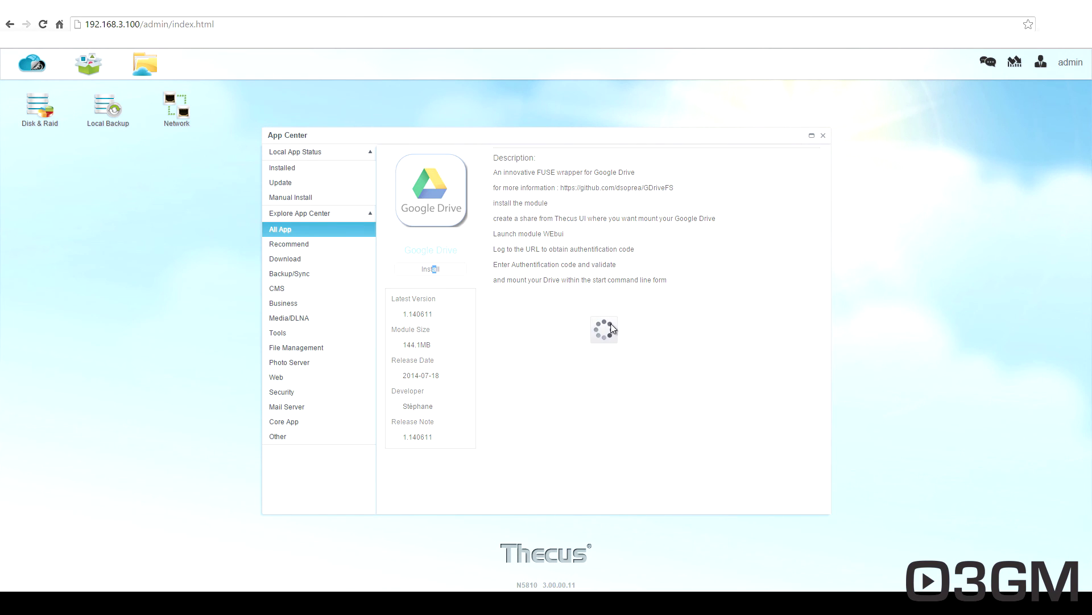
Install Plex and XBMC from the Recommend list.
left_click(302, 244)
left_click(731, 272)
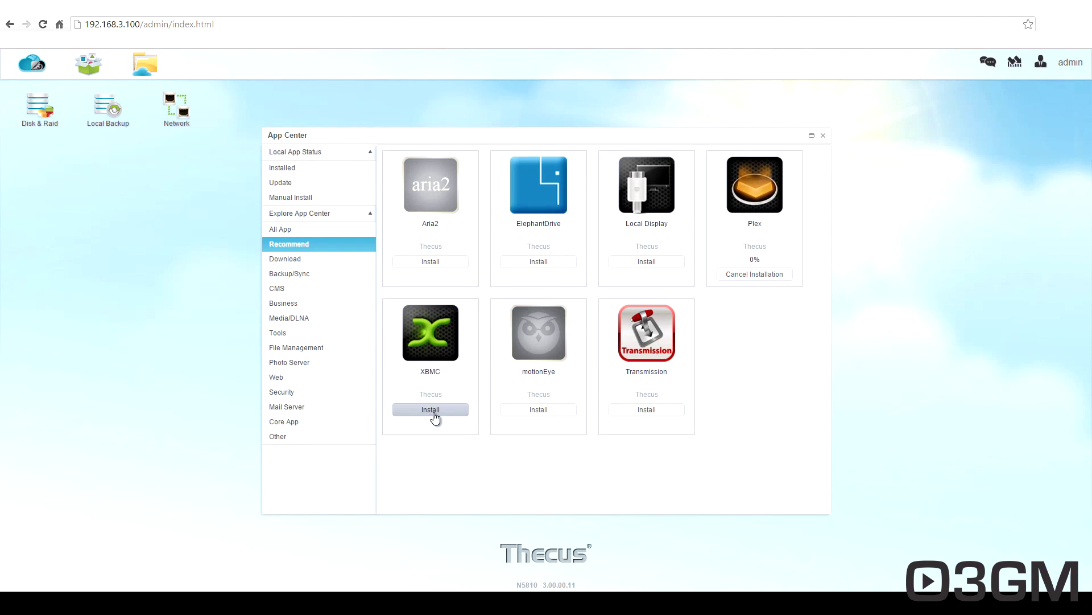
left_click(439, 412)
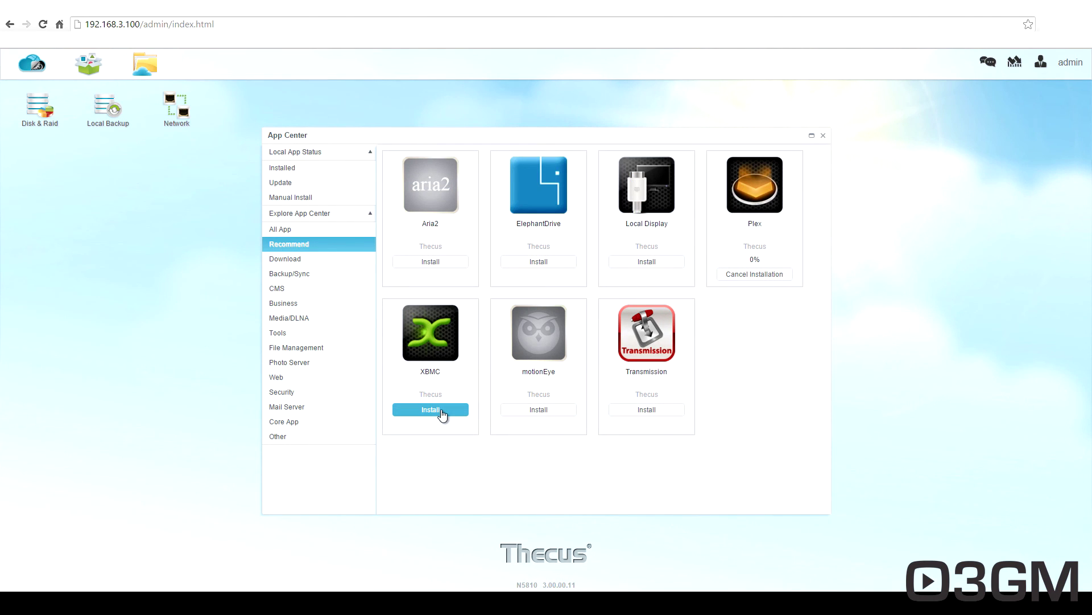